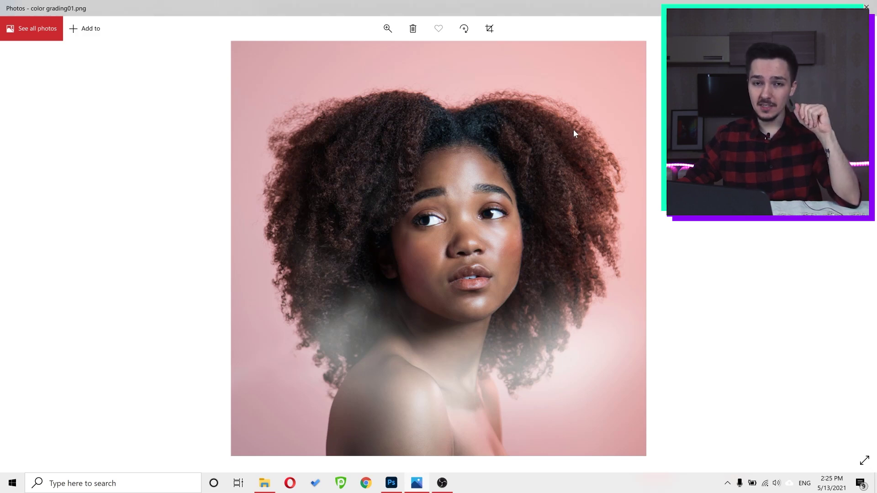
View the purple-graded portrait in Photos, then copy the photographer's name from their Instagram profile.
{"action": "key", "text": "Right"}
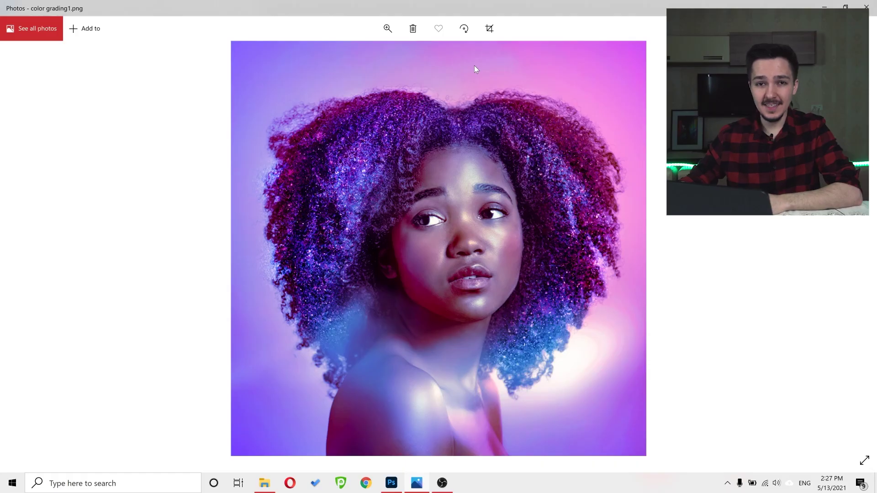
{"action": "left_click", "coordinate": [400, 482]}
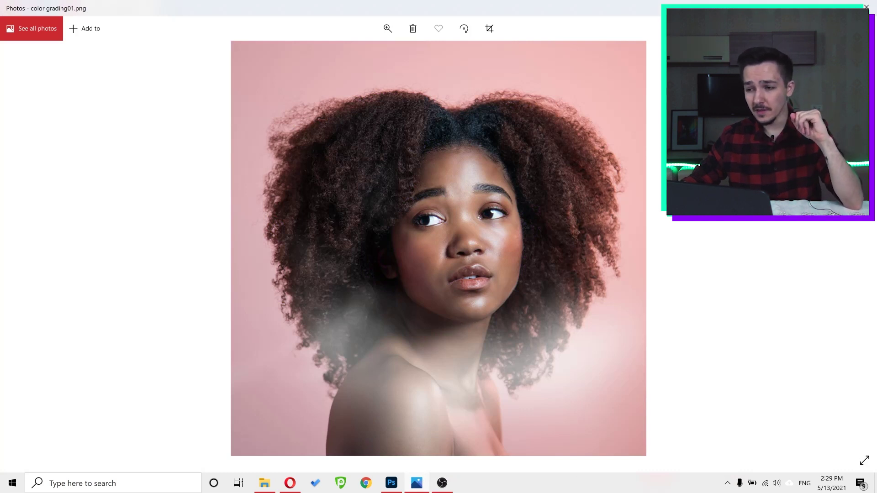
{"action": "key", "text": "alt+Tab"}
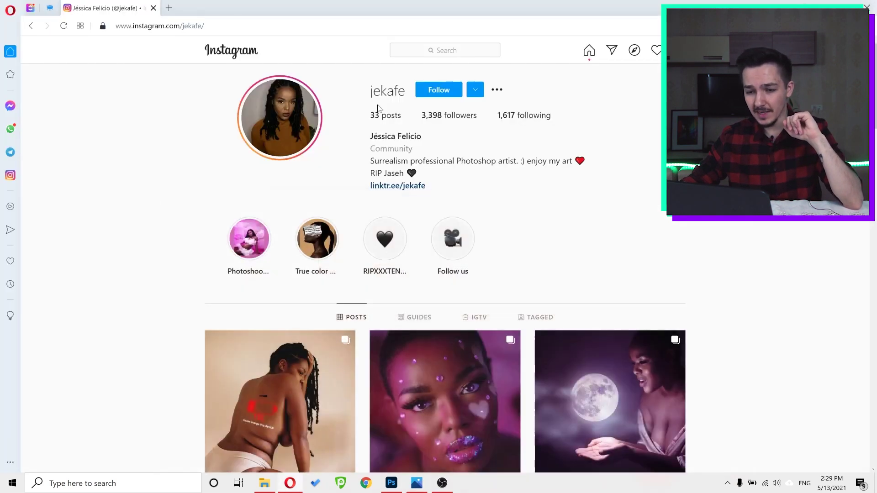
{"action": "left_click_drag", "start_coordinate": [370, 136], "coordinate": [422, 136]}
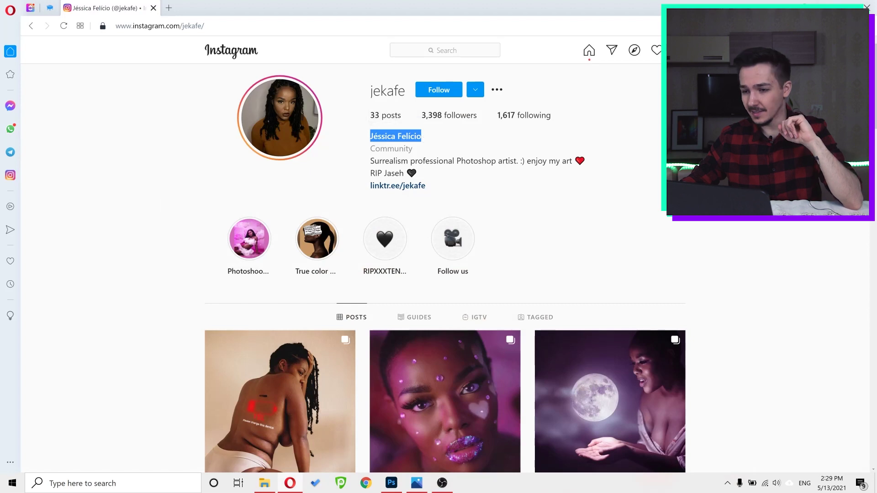
{"action": "key", "text": "alt+Tab"}
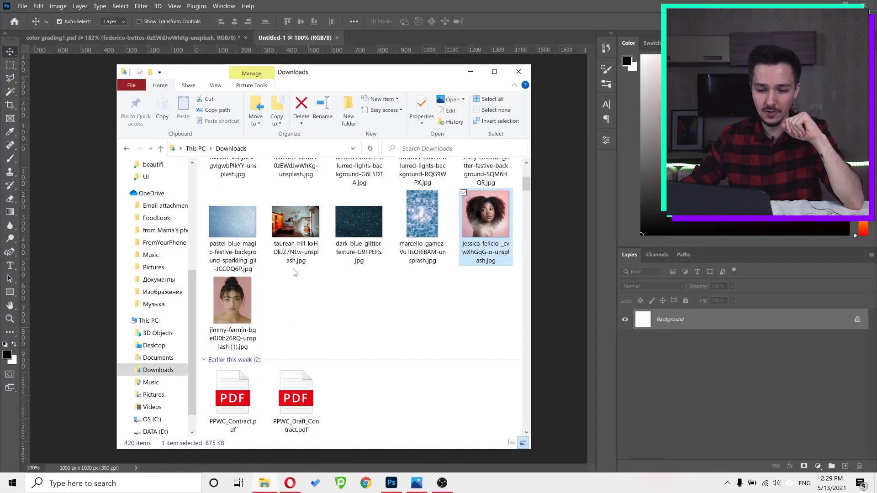
Drop the downloaded curly-haired portrait JPG onto the 1000 × 1000 px Untitled-1 canvas and commit it.
{"action": "left_click_drag", "start_coordinate": [564, 278], "coordinate": [349, 211]}
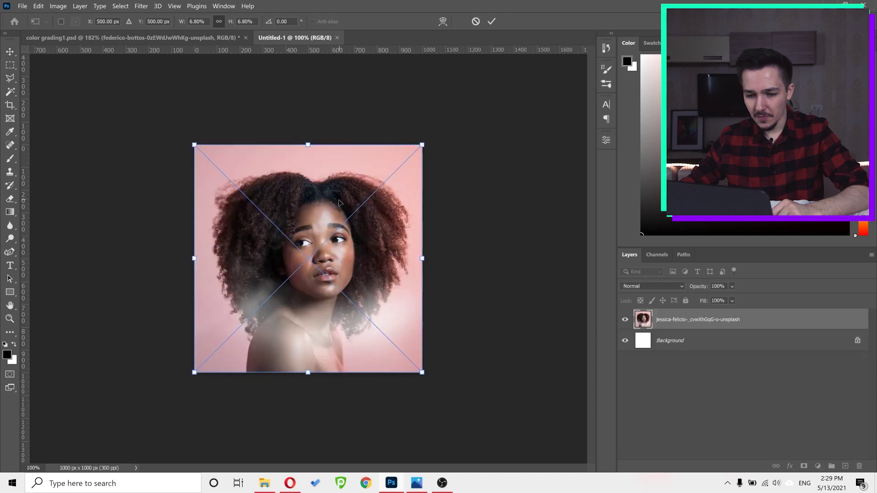
{"action": "left_click", "coordinate": [492, 21]}
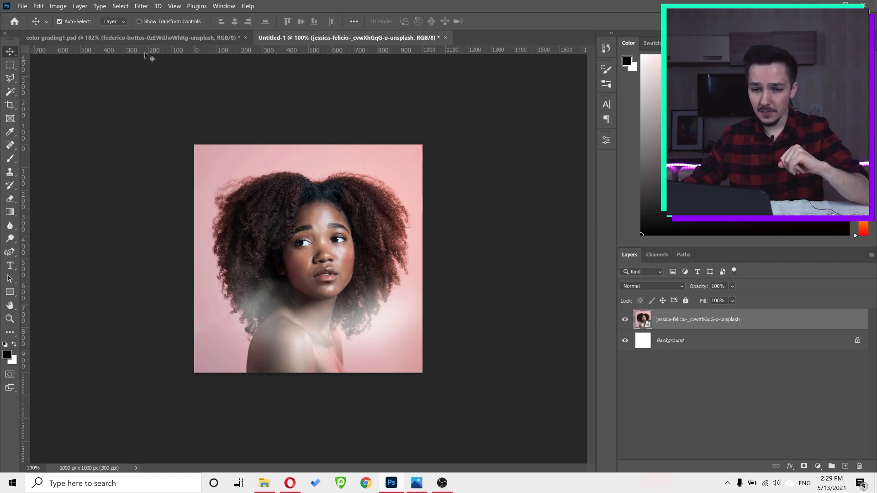
Load the fairytale01.xmp preset from the color grading 1 folder in the Camera Raw Filter.
{"action": "left_click", "coordinate": [141, 6]}
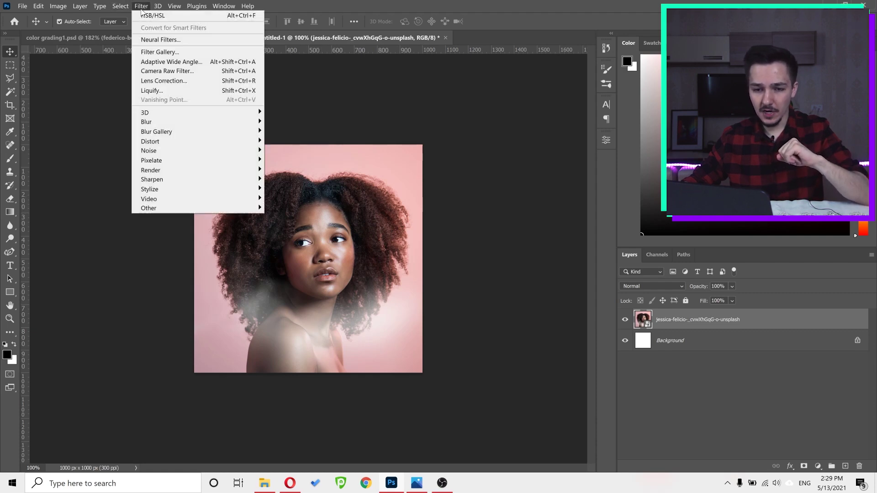
{"action": "left_click", "coordinate": [156, 71]}
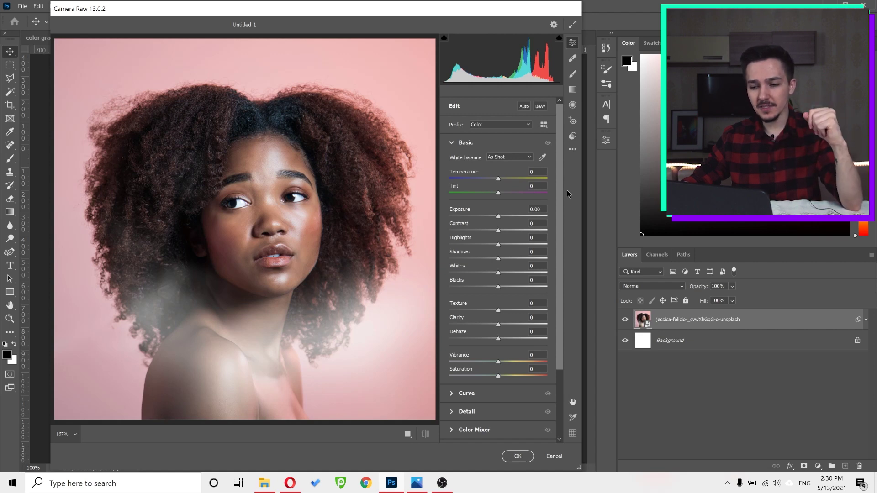
{"action": "left_click", "coordinate": [573, 151]}
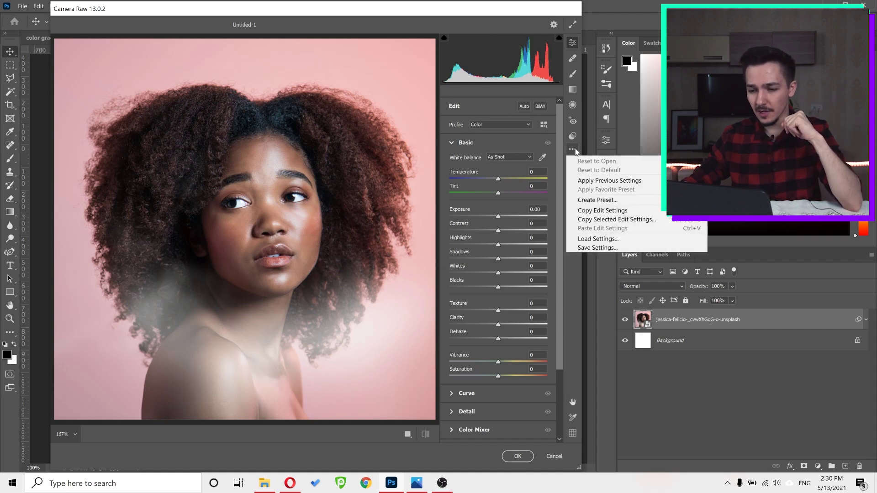
{"action": "left_click", "coordinate": [594, 238]}
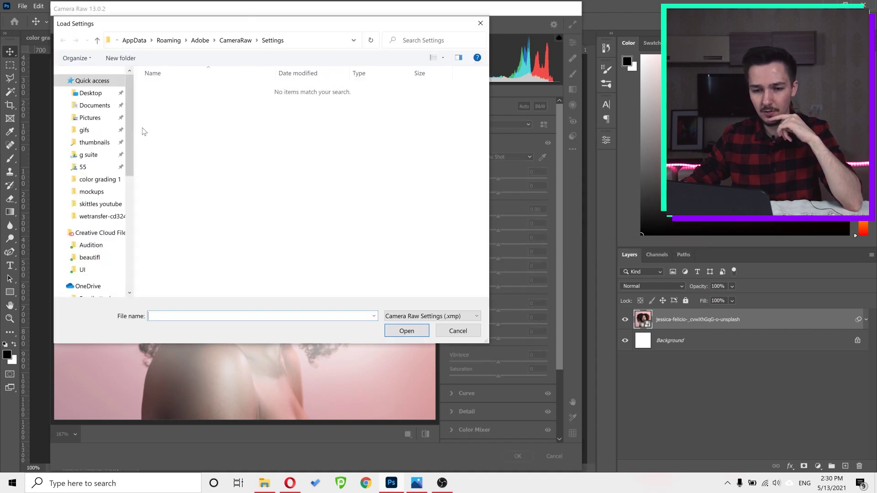
{"action": "left_click", "coordinate": [98, 179]}
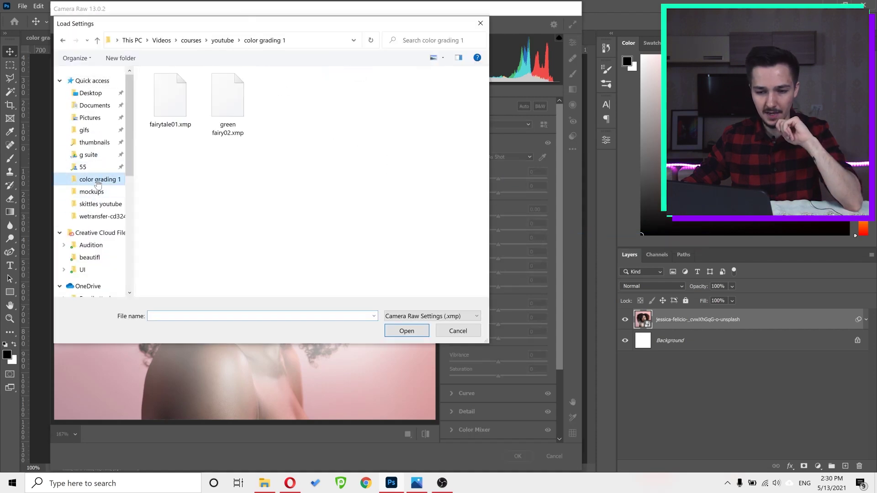
{"action": "double_click", "coordinate": [168, 104]}
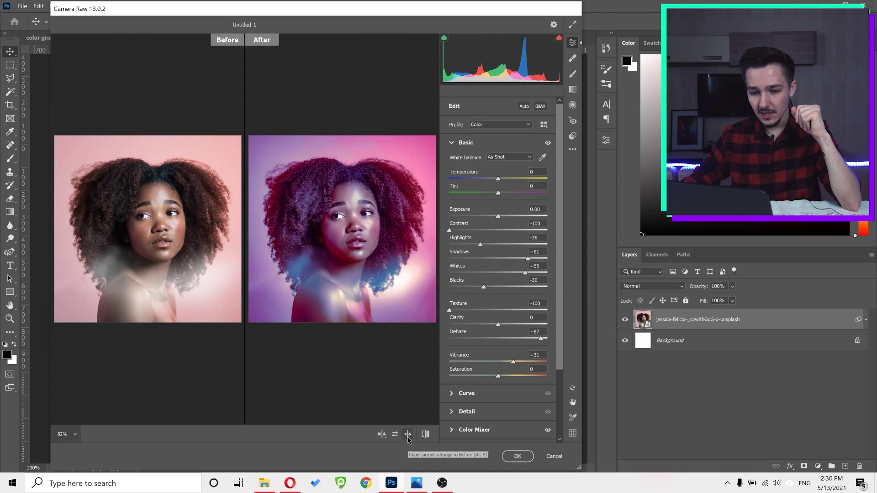
{"action": "left_click", "coordinate": [425, 434]}
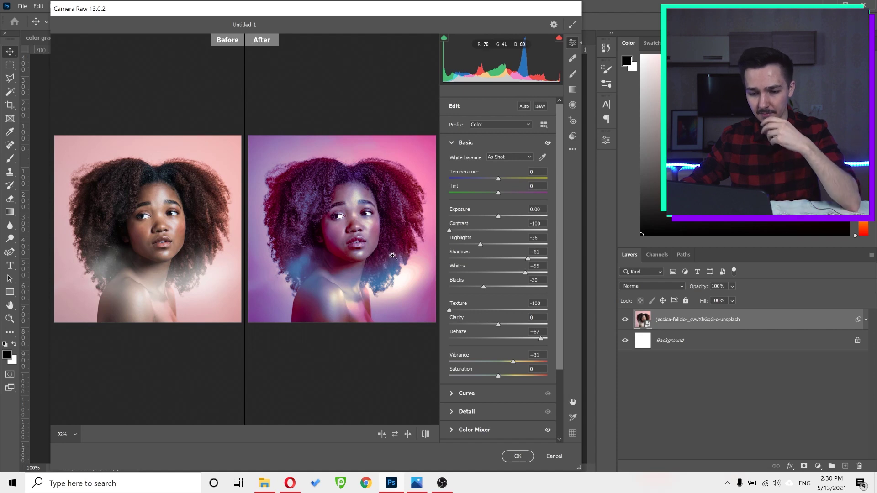
{"action": "key", "text": "q"}
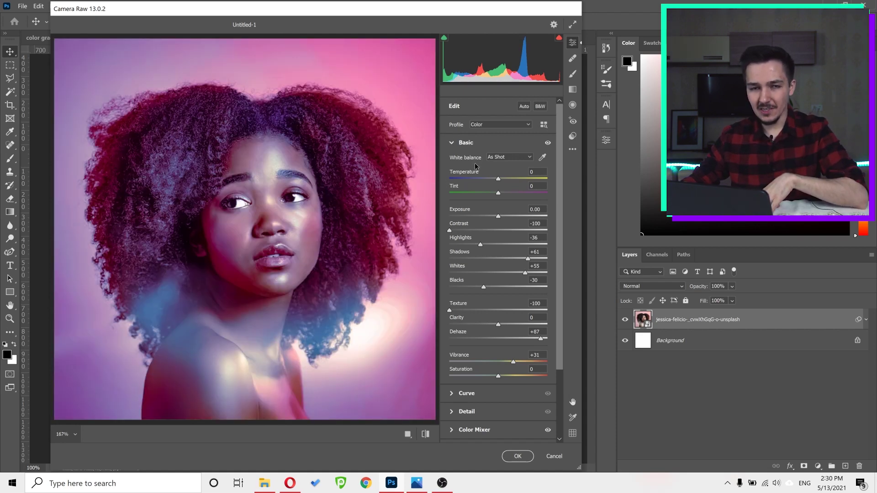
{"action": "double_click", "coordinate": [497, 230]}
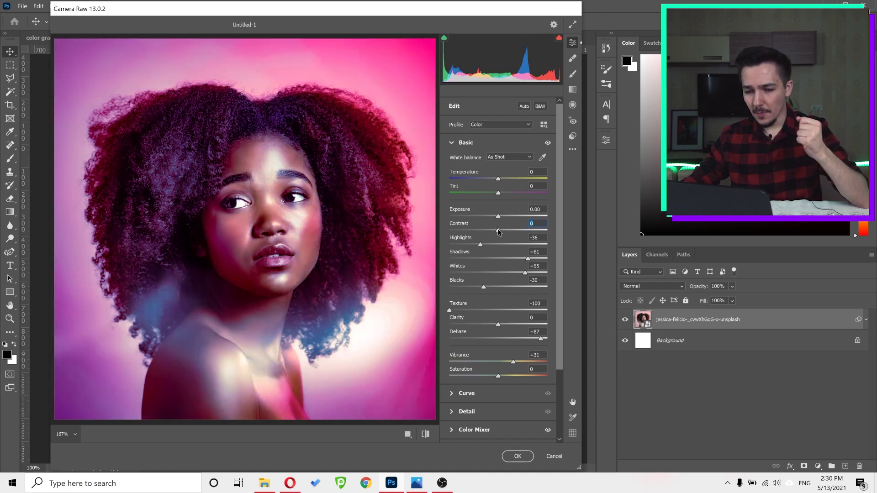
{"action": "left_click_drag", "start_coordinate": [498, 230], "coordinate": [434, 231]}
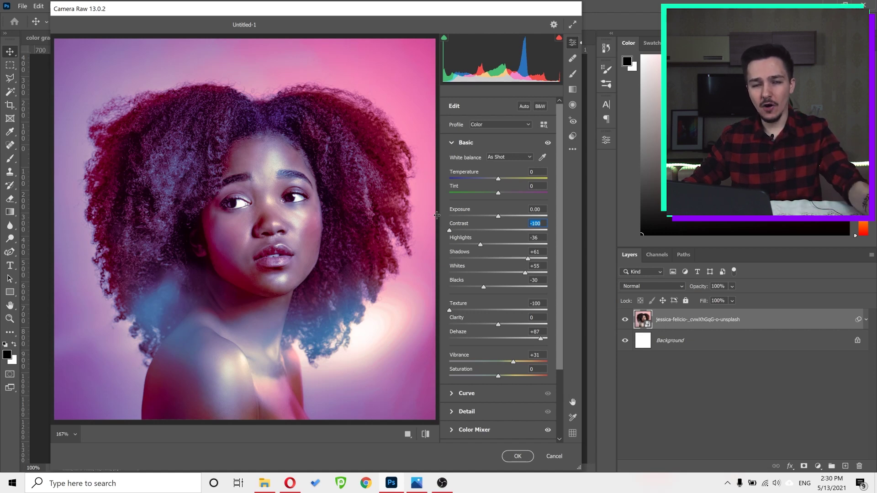
{"action": "left_click_drag", "start_coordinate": [496, 229], "coordinate": [545, 230]}
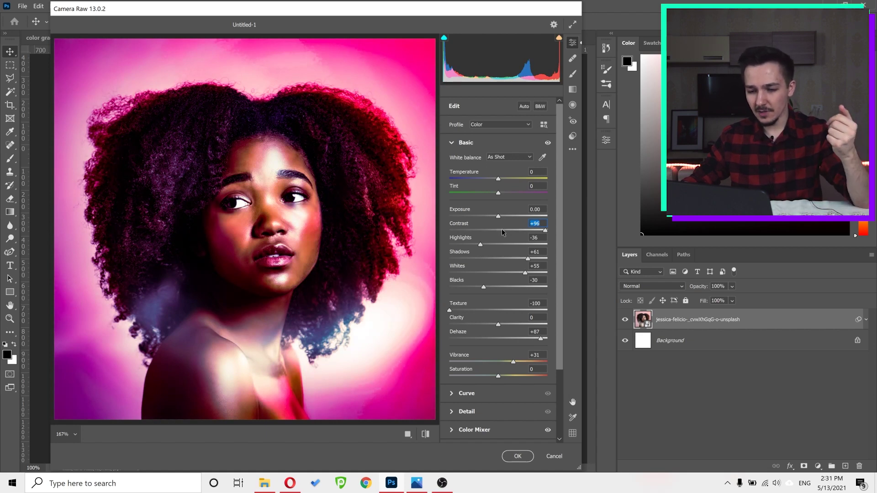
{"action": "left_click_drag", "start_coordinate": [491, 230], "coordinate": [433, 230]}
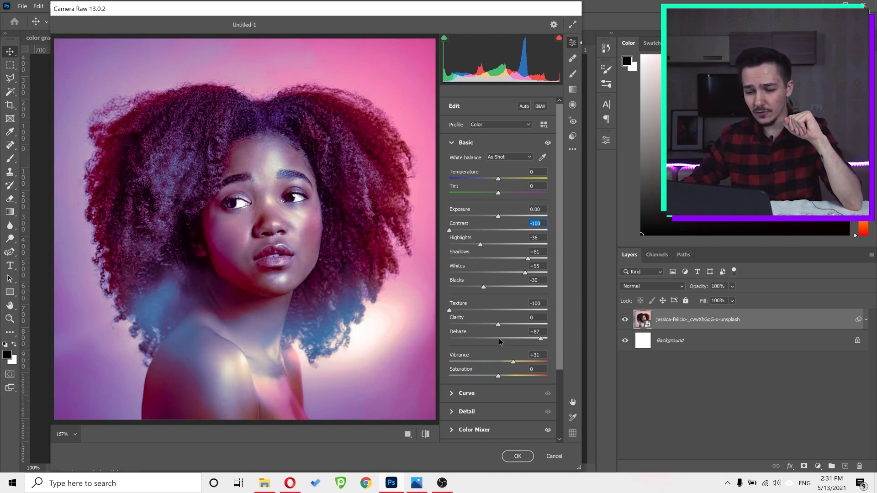
Compare Dehaze values from about 0 to +100 in Camera Raw, settling on +100.
{"action": "left_click", "coordinate": [500, 341]}
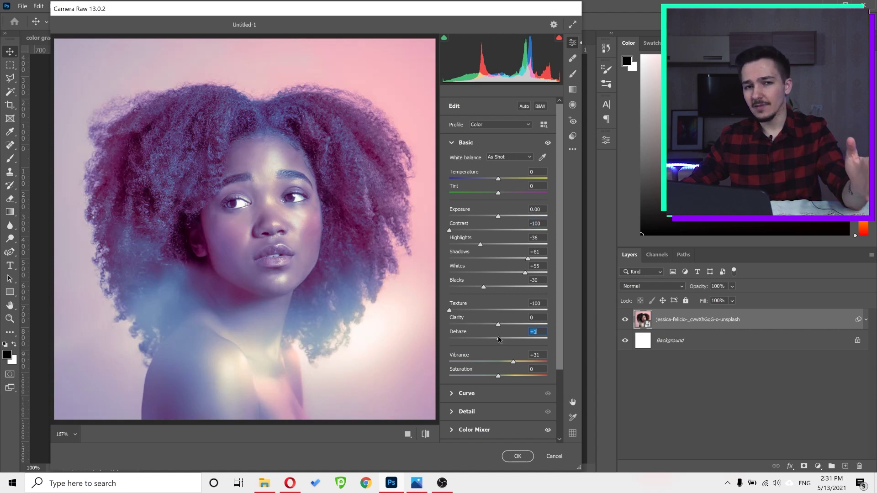
{"action": "left_click_drag", "start_coordinate": [499, 338], "coordinate": [544, 339]}
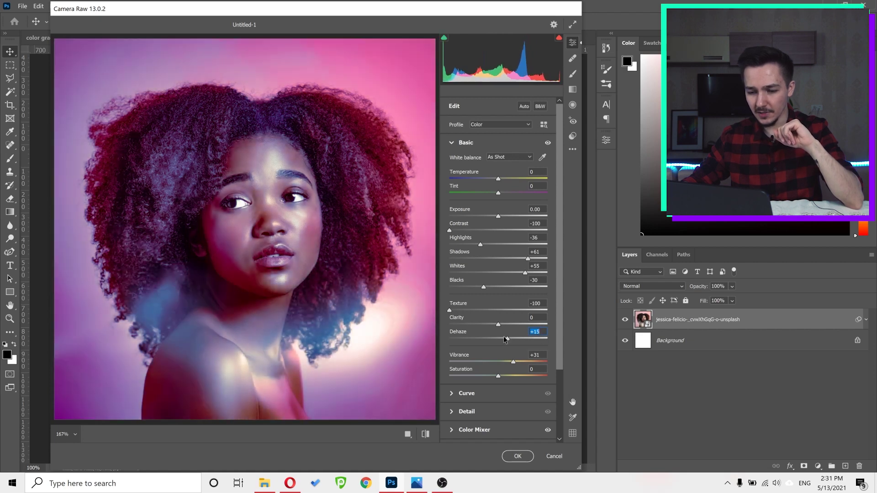
{"action": "left_click", "coordinate": [499, 339]}
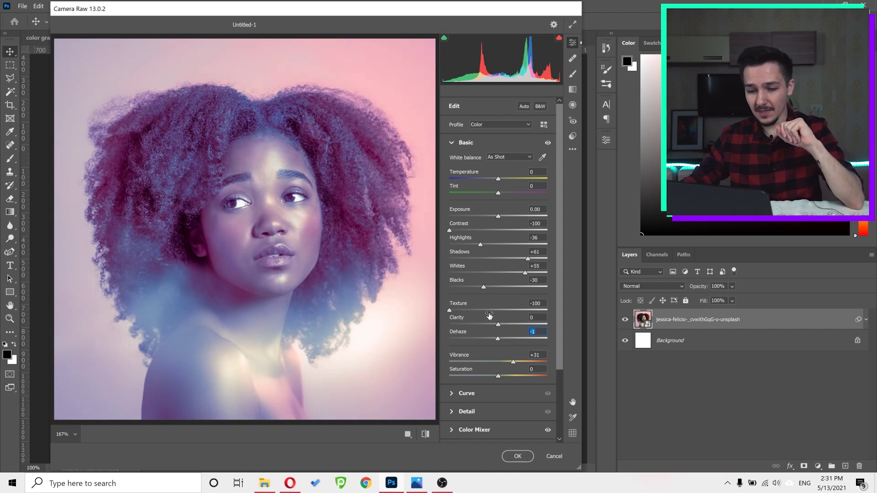
{"action": "left_click_drag", "start_coordinate": [498, 341], "coordinate": [558, 338]}
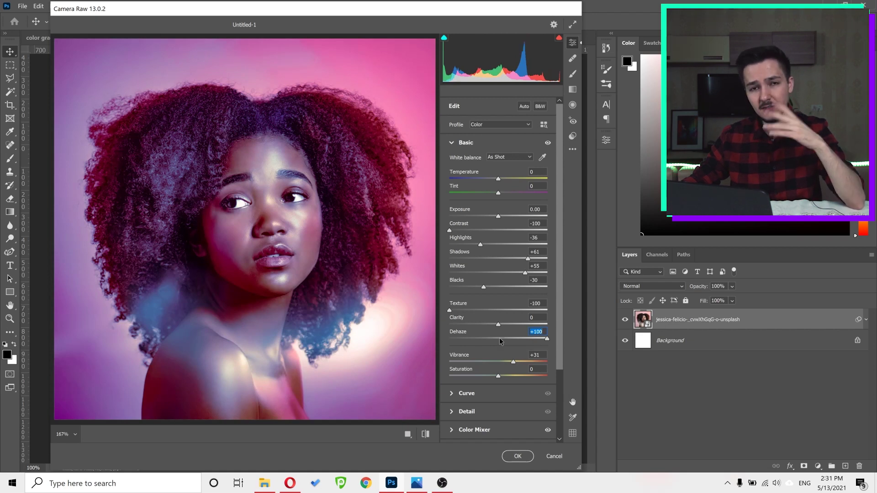
{"action": "left_click_drag", "start_coordinate": [546, 339], "coordinate": [443, 338]}
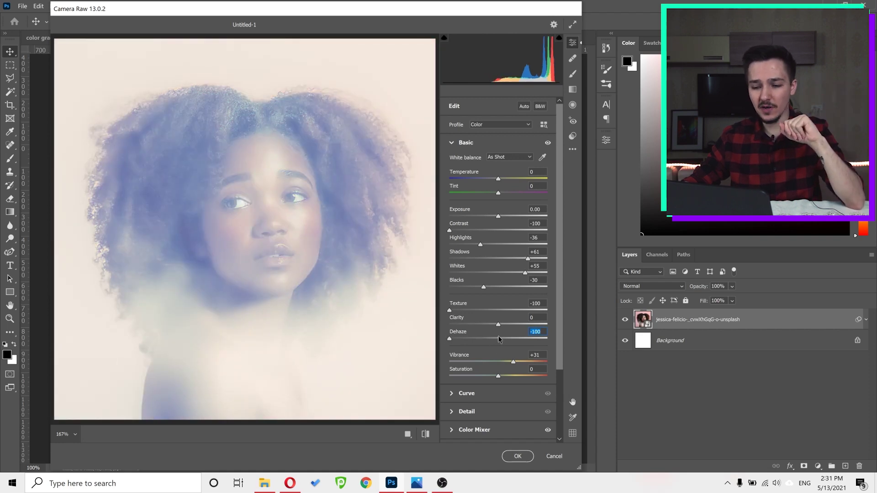
{"action": "key", "text": "ctrl+z"}
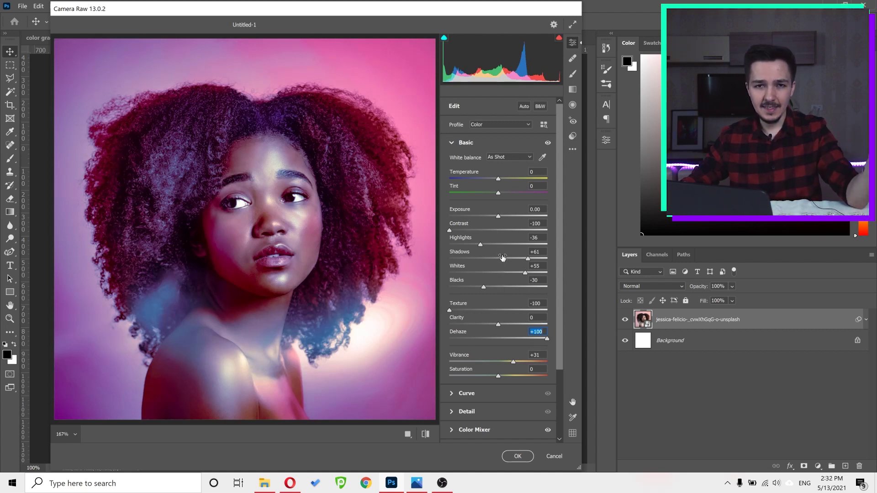
Test Highlights in Camera Raw's Basic panel, fine-tuning it to -36.
{"action": "left_click", "coordinate": [497, 243]}
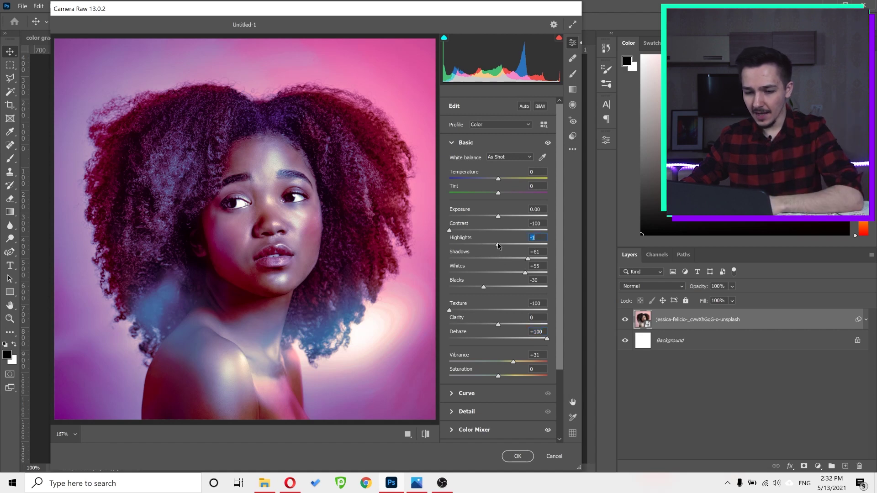
{"action": "left_click_drag", "start_coordinate": [521, 244], "coordinate": [540, 244]}
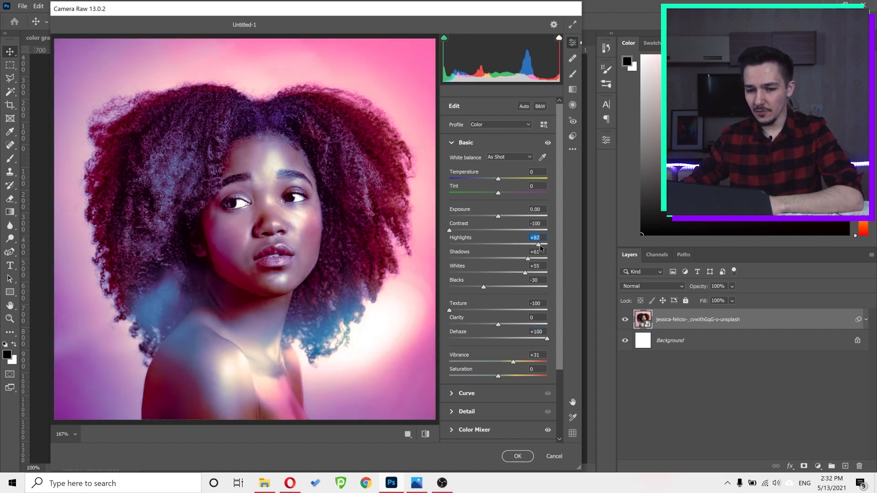
{"action": "left_click", "coordinate": [481, 246]}
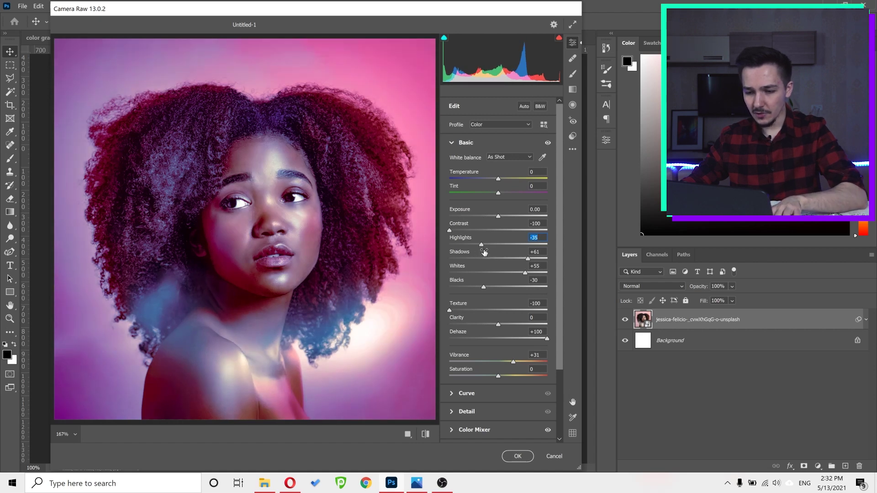
{"action": "key", "text": "Down"}
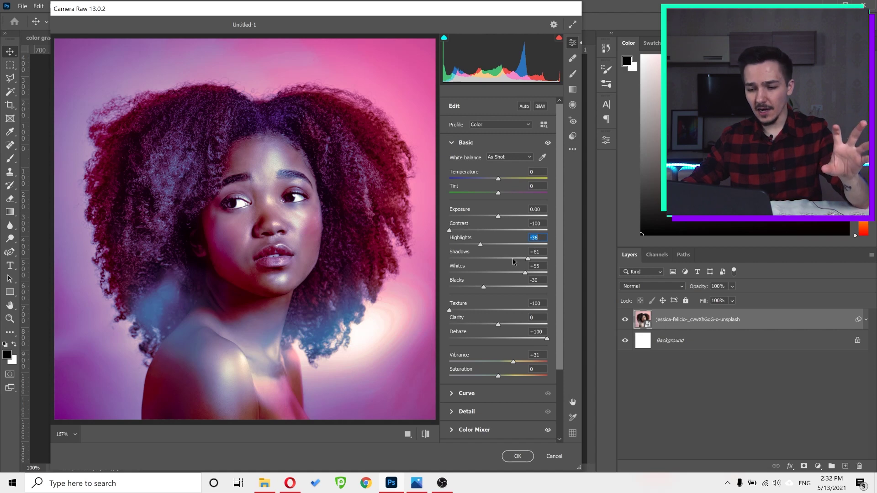
Try darker Shadows, then lift Shadows to +55 to brighten the hair.
{"action": "left_click", "coordinate": [500, 258]}
{"action": "left_click_drag", "start_coordinate": [494, 258], "coordinate": [480, 259]}
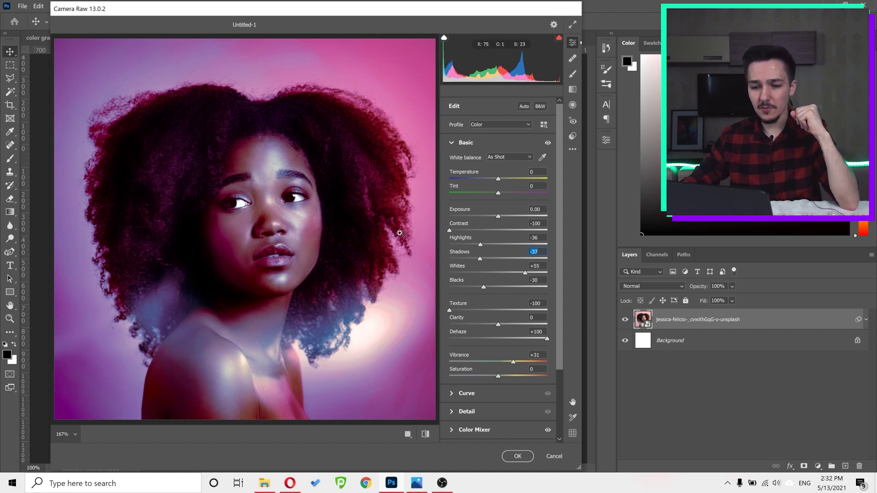
{"action": "left_click_drag", "start_coordinate": [192, 127], "coordinate": [394, 226]}
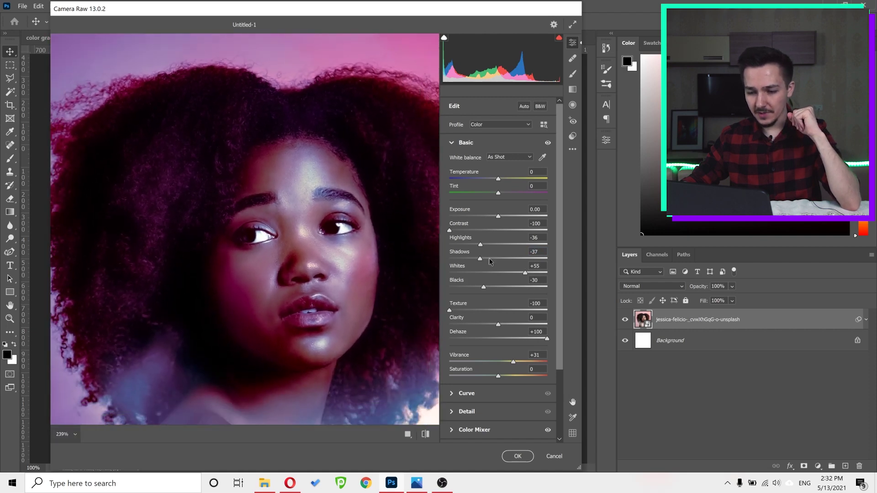
{"action": "left_click_drag", "start_coordinate": [489, 259], "coordinate": [526, 259]}
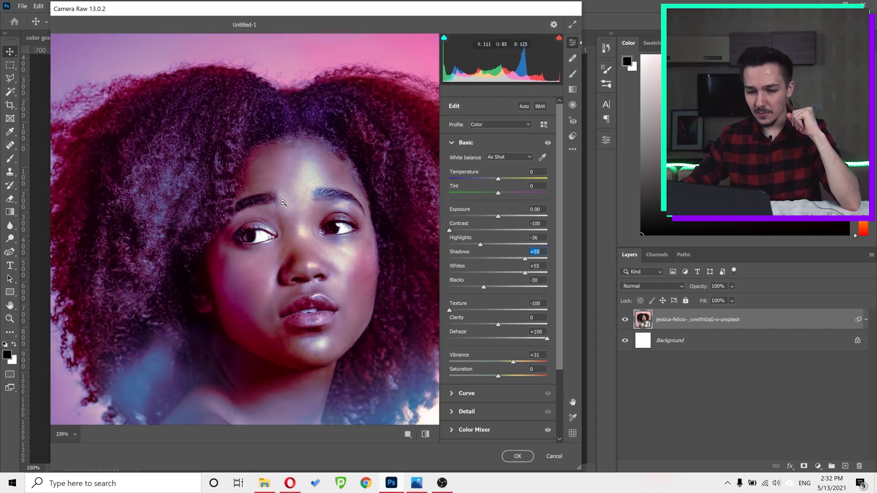
{"action": "left_click_drag", "start_coordinate": [288, 197], "coordinate": [320, 201]}
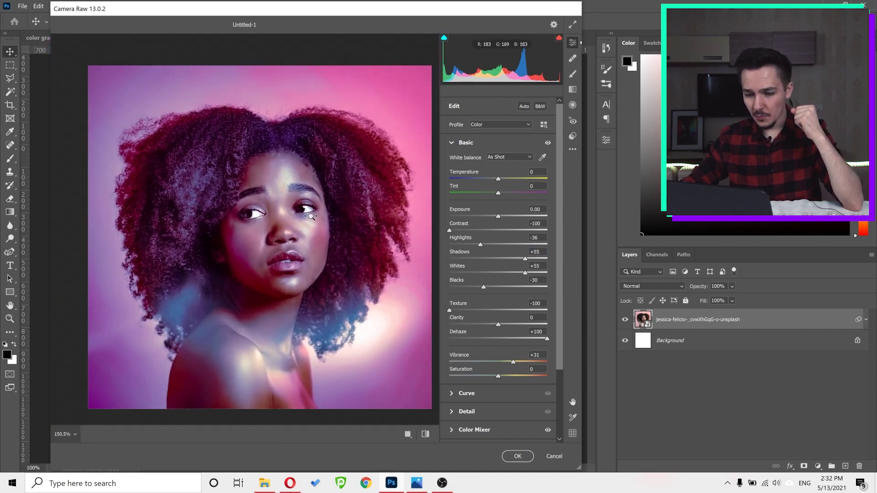
Try lower Whites, return them to +55, and select Blacks at -30.
{"action": "left_click_drag", "start_coordinate": [525, 272], "coordinate": [485, 274]}
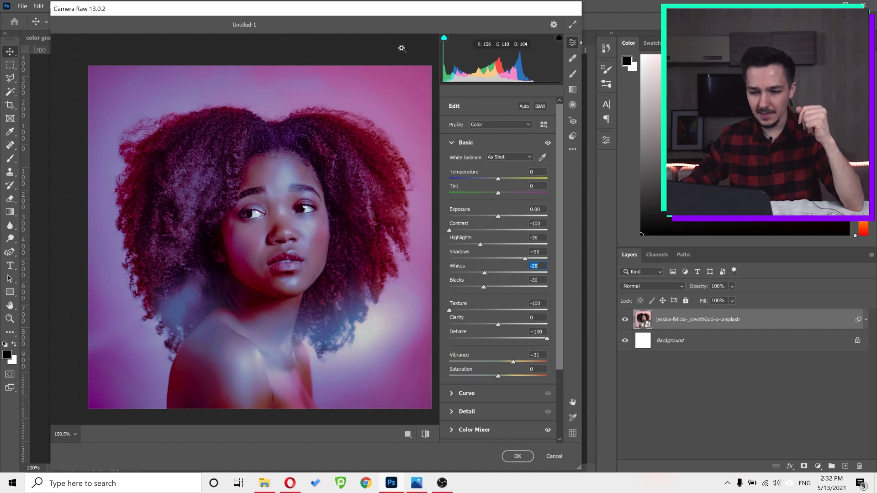
{"action": "left_click_drag", "start_coordinate": [497, 275], "coordinate": [525, 273]}
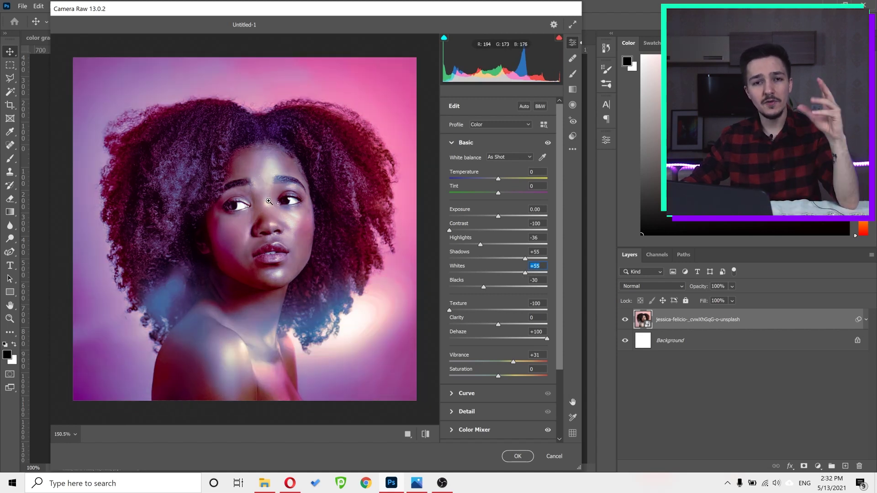
{"action": "left_click", "coordinate": [476, 286]}
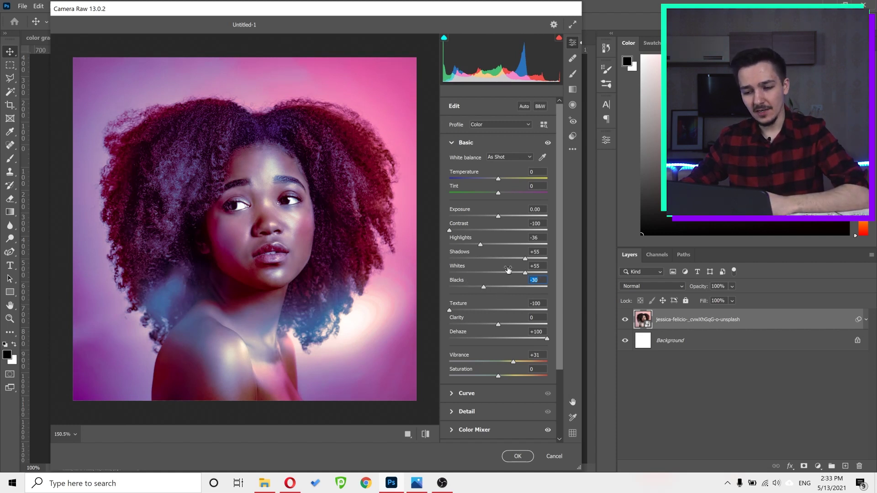
Compare Texture extremes on the face, keep Texture at -100, and lower Vibrance to +30.
{"action": "left_click", "coordinate": [497, 310]}
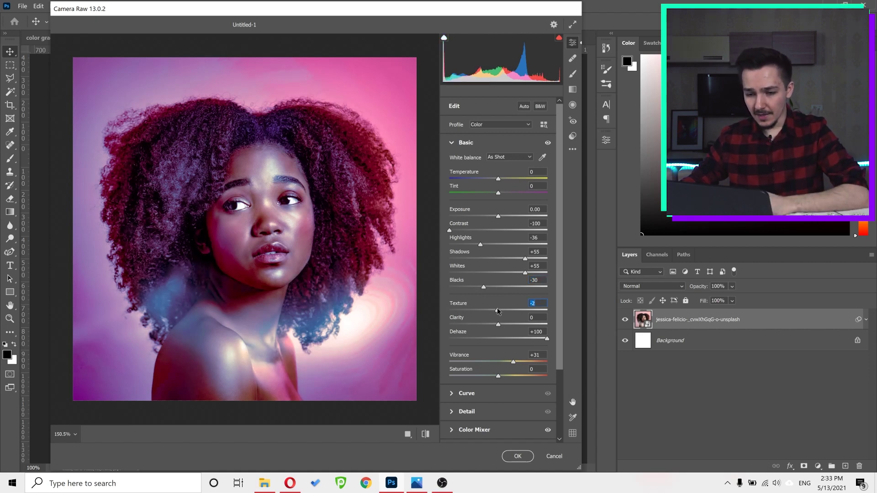
{"action": "left_click_drag", "start_coordinate": [504, 308], "coordinate": [563, 312]}
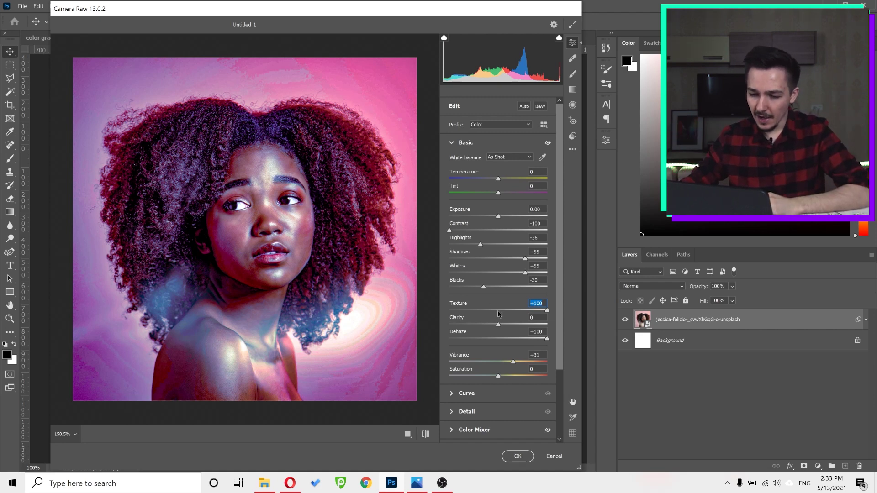
{"action": "left_click_drag", "start_coordinate": [498, 312], "coordinate": [469, 312]}
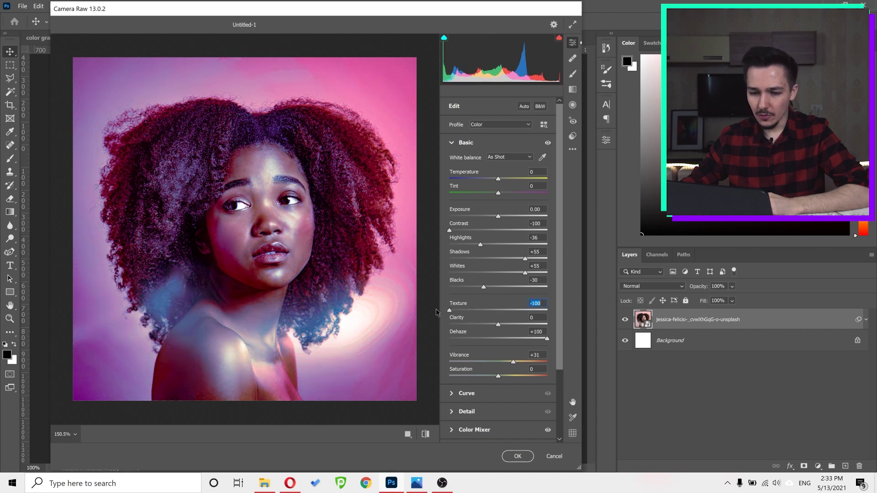
{"action": "left_click_drag", "start_coordinate": [243, 195], "coordinate": [290, 187]}
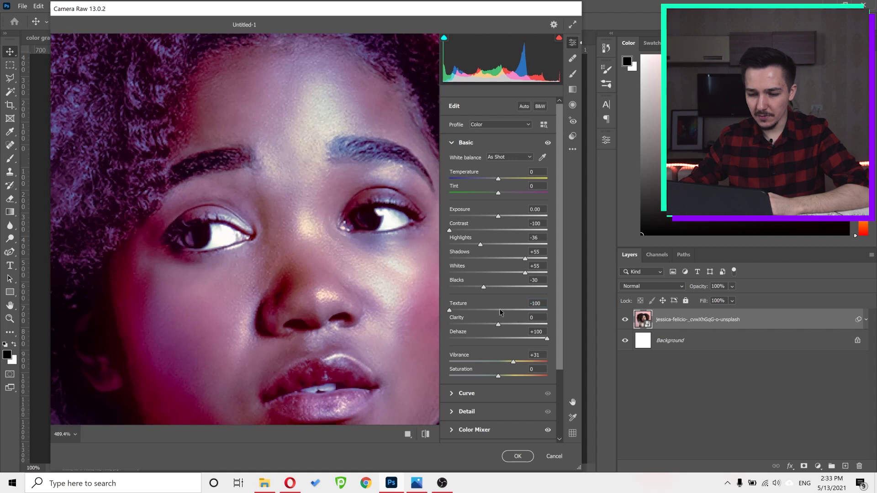
{"action": "left_click_drag", "start_coordinate": [500, 312], "coordinate": [548, 311]}
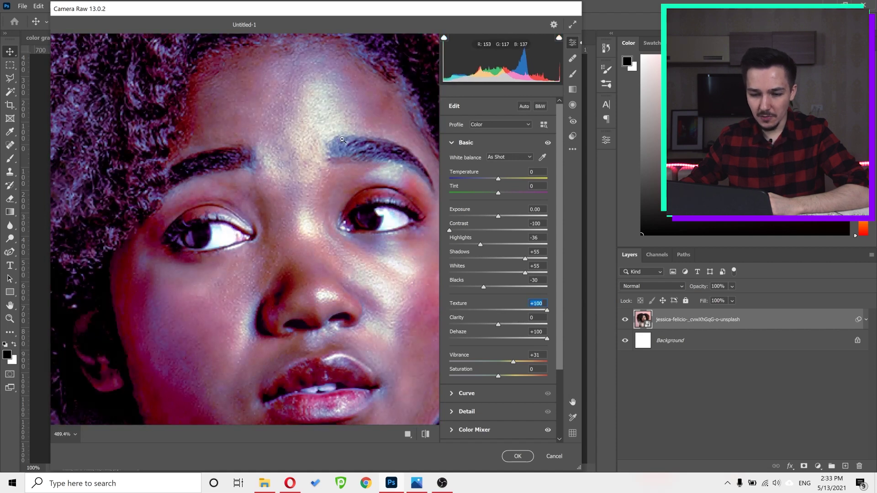
{"action": "left_click_drag", "start_coordinate": [497, 311], "coordinate": [449, 311]}
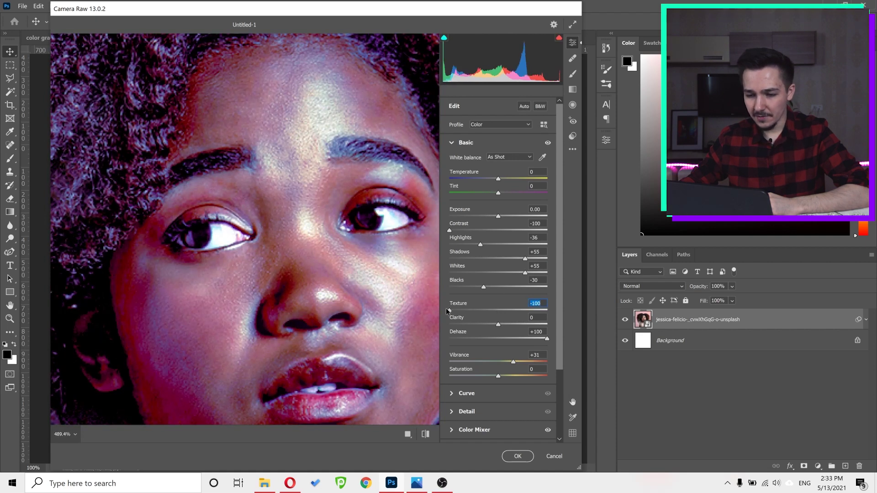
{"action": "left_click_drag", "start_coordinate": [277, 231], "coordinate": [311, 253]}
{"action": "mouse_move", "coordinate": [513, 362]}
{"action": "left_mouse_down"}
{"action": "mouse_move", "coordinate": [499, 363]}
{"action": "mouse_move", "coordinate": [519, 363]}
{"action": "left_mouse_up"}
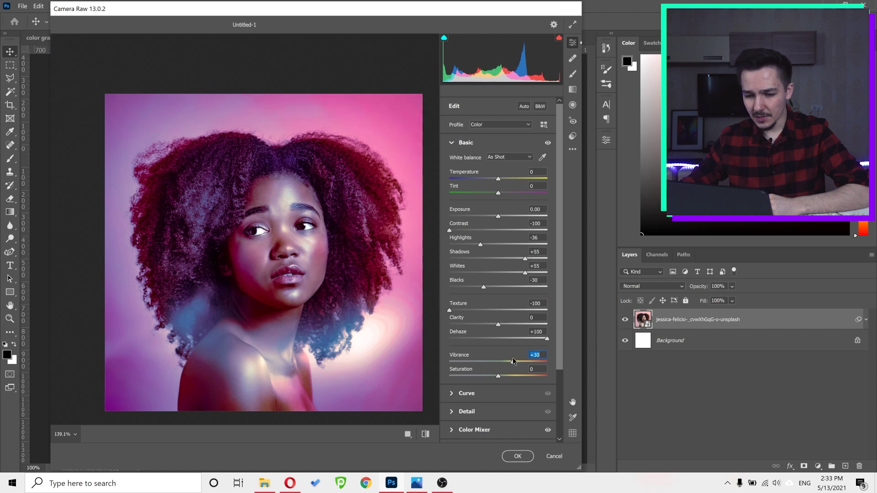
{"action": "left_click_drag", "start_coordinate": [268, 240], "coordinate": [342, 234]}
In the Color Mixer HSL Hue controls, test the Reds extremes and set Reds to -25.
{"action": "left_click", "coordinate": [452, 144]}
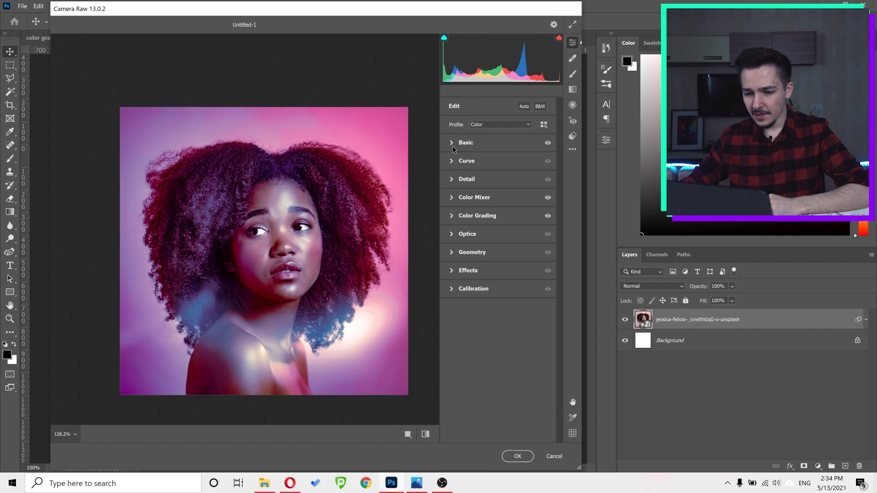
{"action": "left_click", "coordinate": [449, 198]}
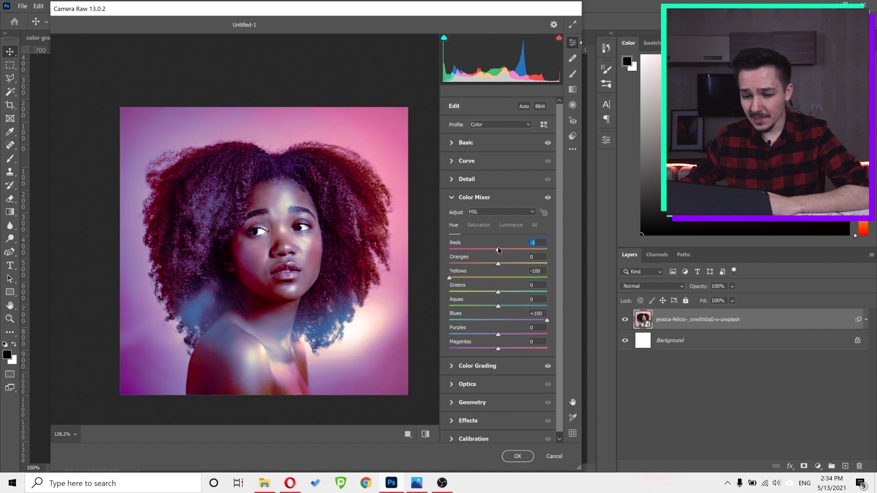
{"action": "left_click_drag", "start_coordinate": [498, 250], "coordinate": [583, 251]}
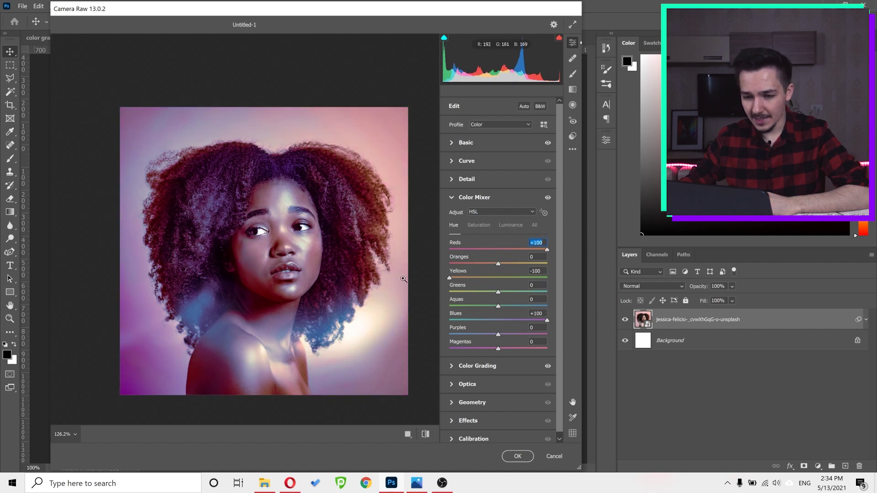
{"action": "left_click_drag", "start_coordinate": [498, 250], "coordinate": [428, 251]}
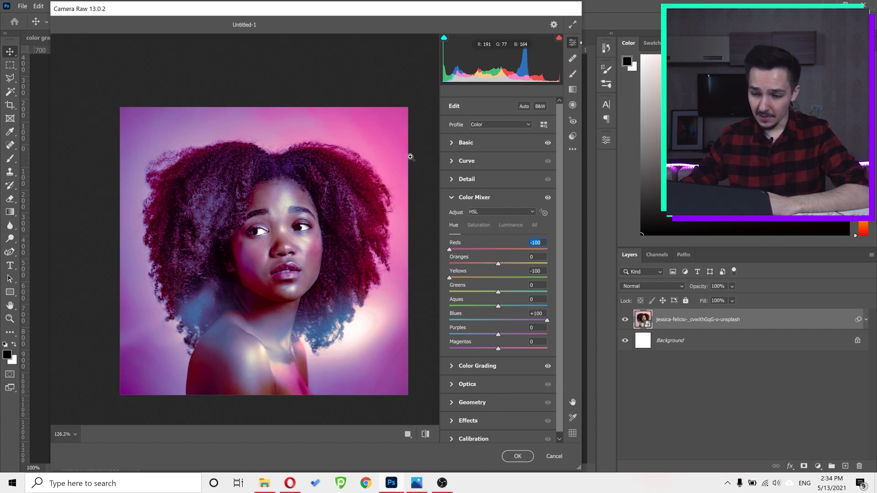
{"action": "left_click", "coordinate": [286, 221]}
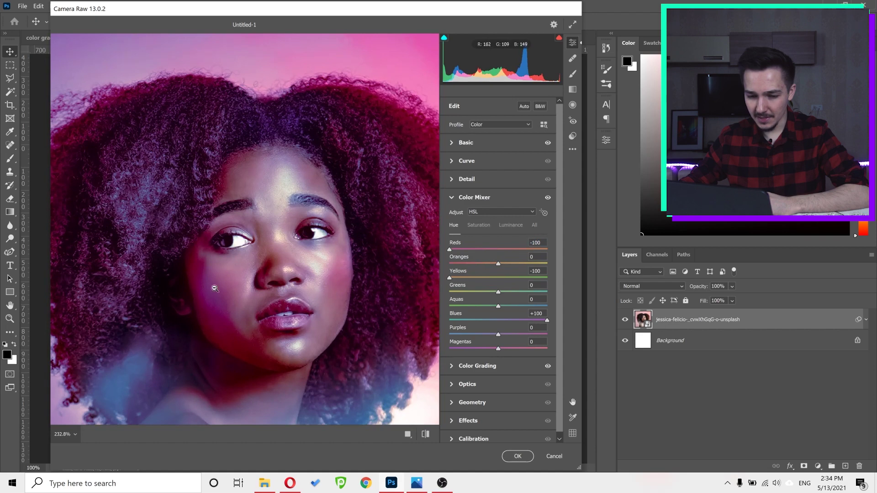
{"action": "left_click", "coordinate": [522, 249]}
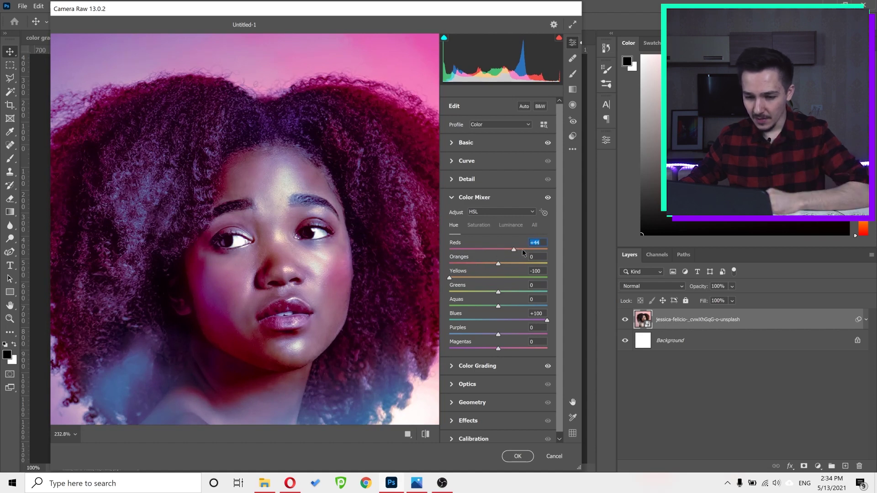
{"action": "left_click", "coordinate": [484, 249]}
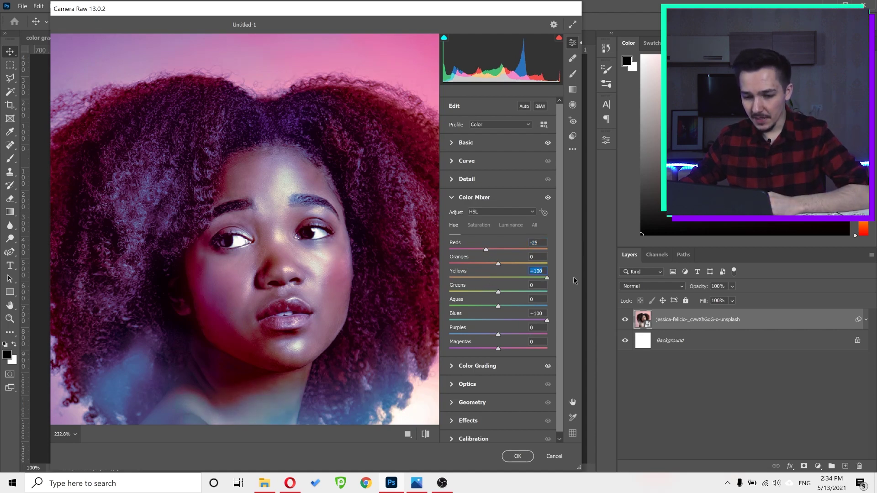
Set Yellows hue to -100 and, after testing lower values, Blues hue to +100.
{"action": "left_click_drag", "start_coordinate": [450, 281], "coordinate": [448, 278]}
{"action": "scroll", "coordinate": [319, 301], "scroll_direction": "down", "scroll_amount": 3}
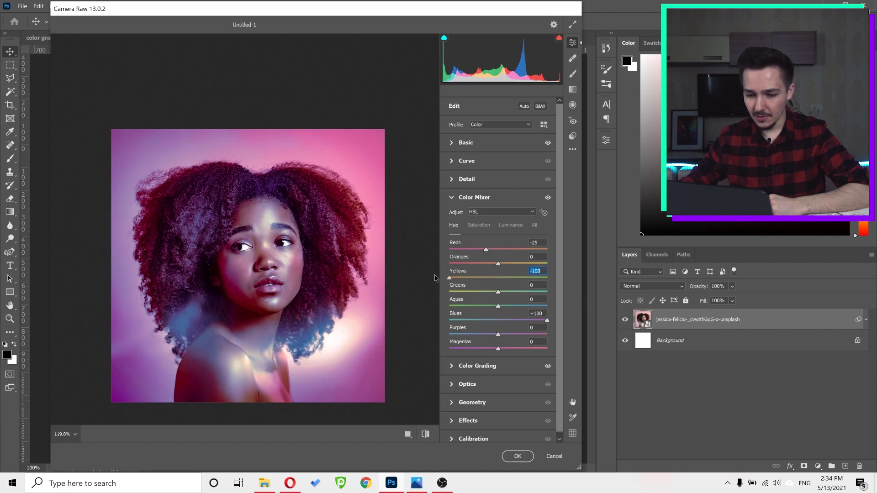
{"action": "left_click", "coordinate": [500, 321]}
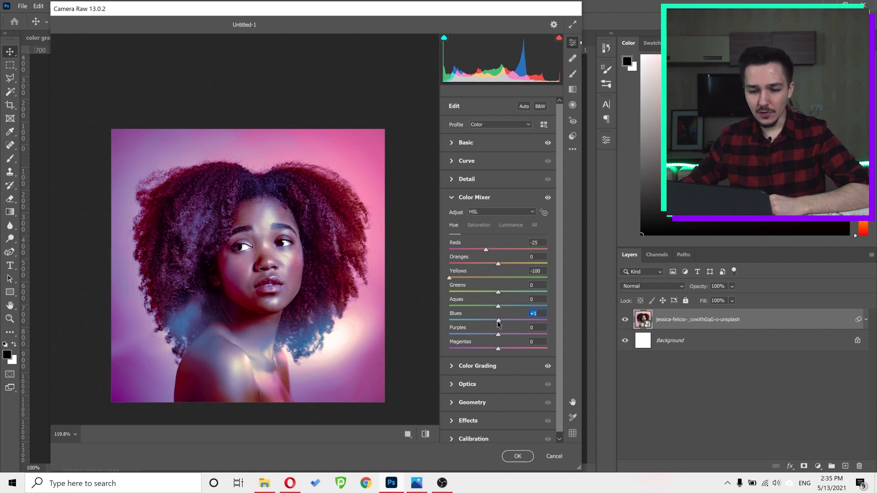
{"action": "left_click_drag", "start_coordinate": [272, 182], "coordinate": [293, 182]}
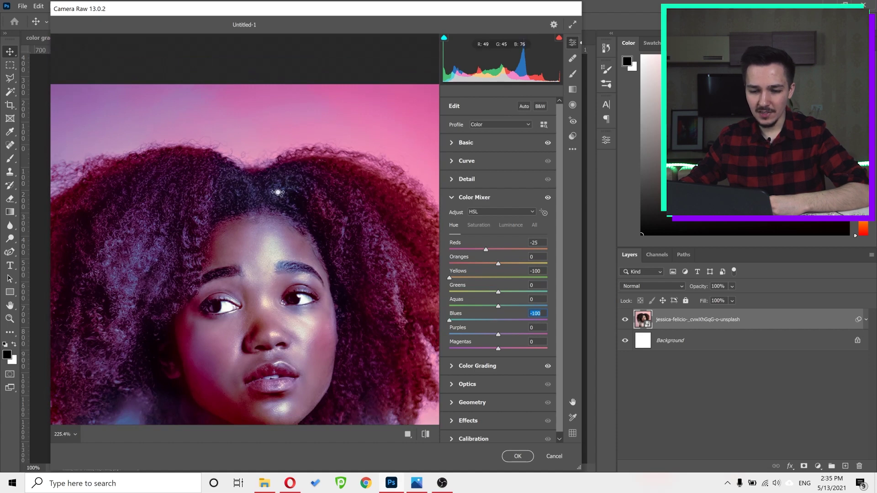
{"action": "left_click_drag", "start_coordinate": [277, 192], "coordinate": [237, 201]}
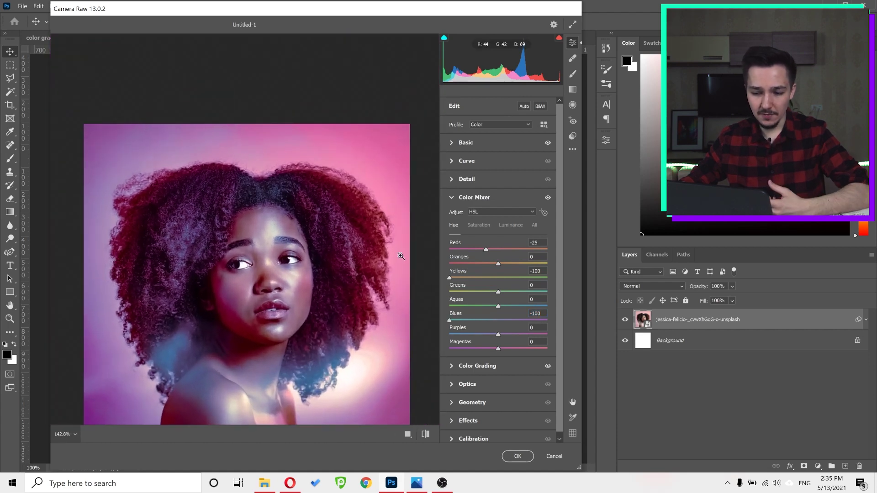
{"action": "left_click_drag", "start_coordinate": [449, 320], "coordinate": [516, 321]}
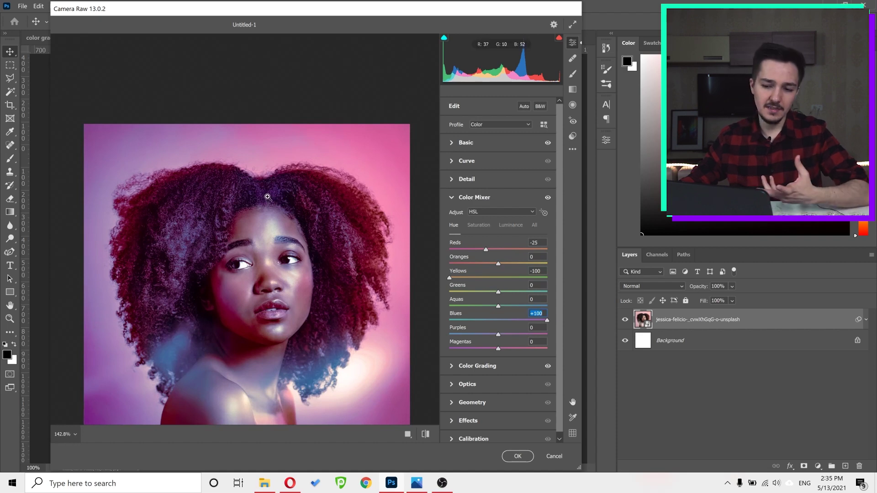
In Color Grading, try a warm yellow-orange midtone tint, then tint the midtones cool blue.
{"action": "left_click", "coordinate": [452, 366]}
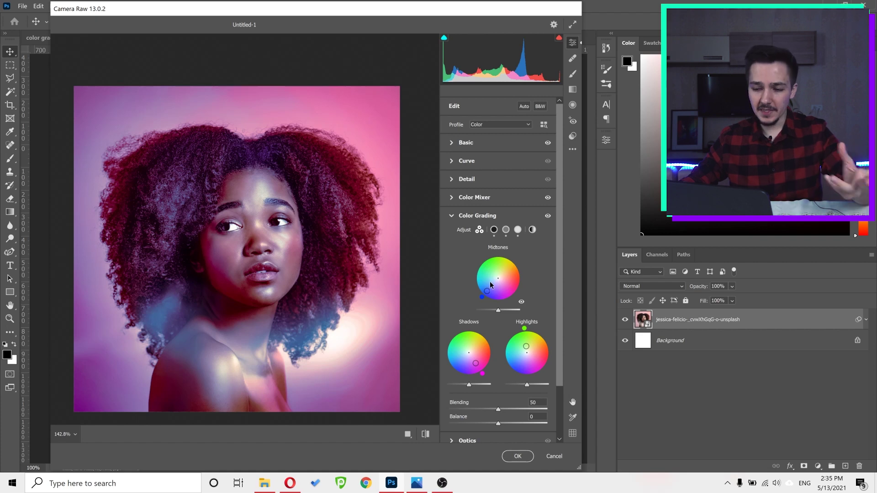
{"action": "left_click_drag", "start_coordinate": [487, 293], "coordinate": [497, 278]}
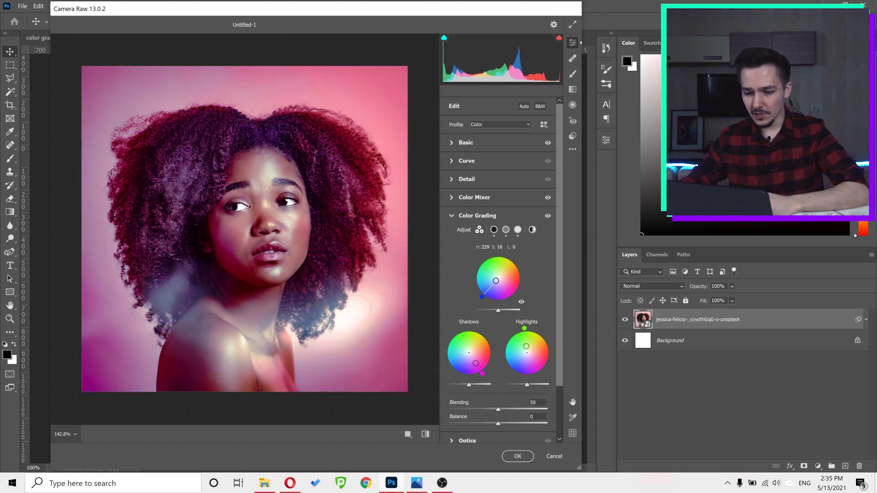
{"action": "left_click_drag", "start_coordinate": [497, 278], "coordinate": [488, 298]}
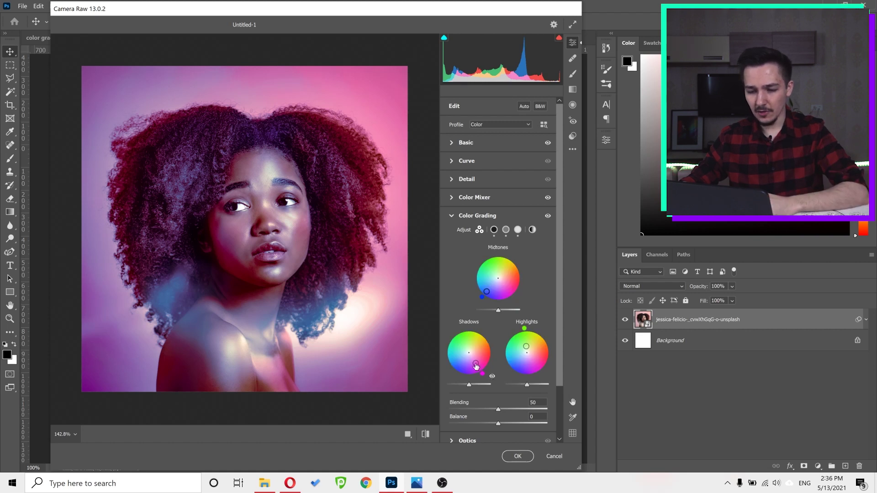
Toggle the magenta shadows and green highlights tints off and on to compare, leaving both enabled.
{"action": "left_click", "coordinate": [491, 377]}
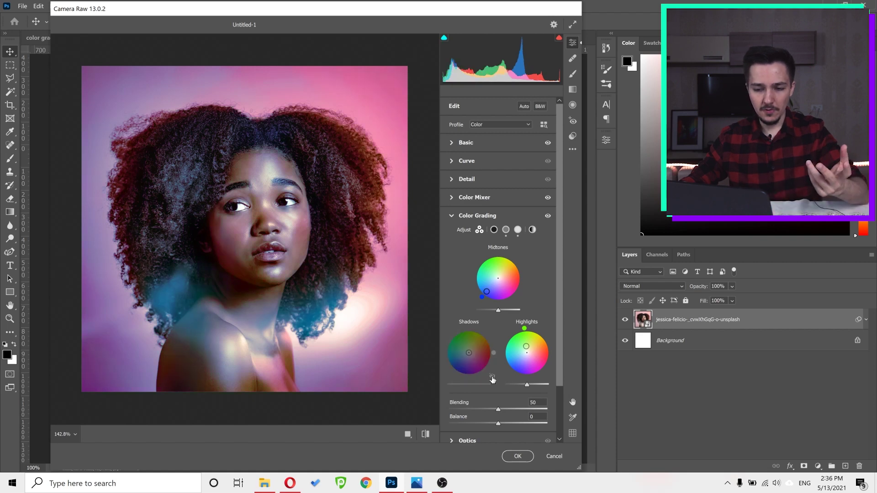
{"action": "left_click", "coordinate": [492, 377]}
{"action": "left_click", "coordinate": [492, 377]}
{"action": "left_click", "coordinate": [492, 377]}
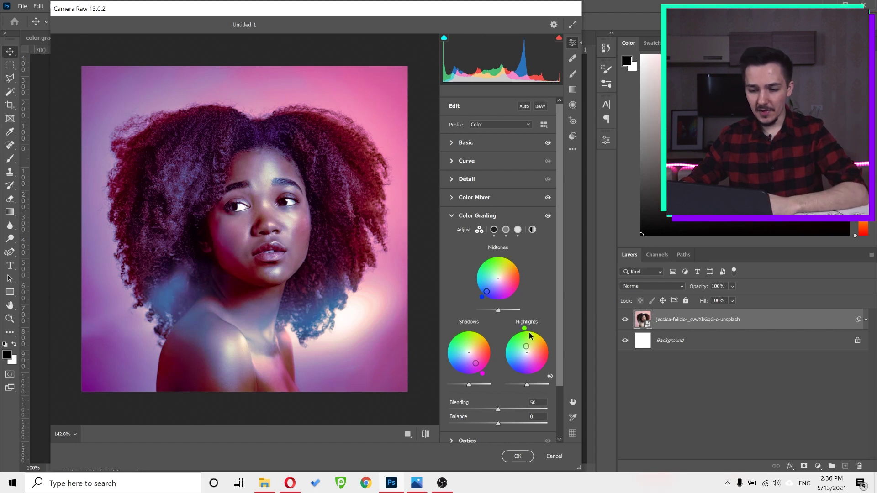
{"action": "left_click", "coordinate": [550, 377]}
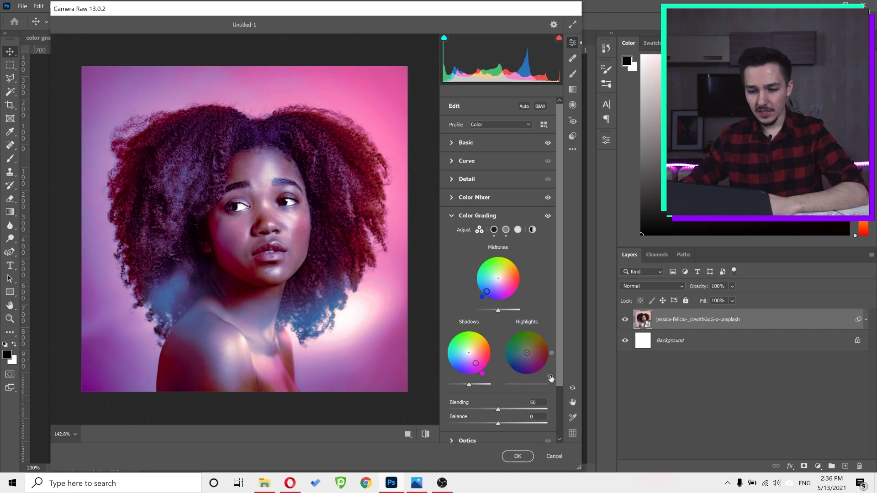
{"action": "left_click", "coordinate": [550, 377]}
{"action": "left_click", "coordinate": [550, 378]}
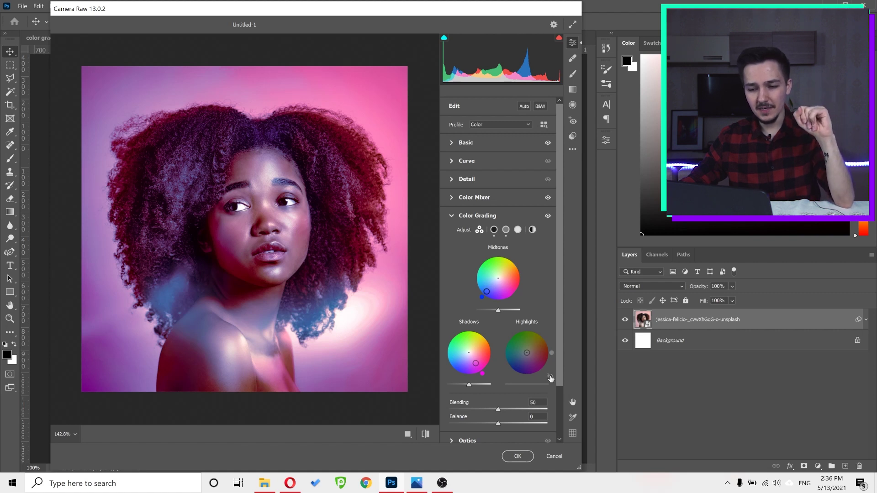
{"action": "left_click", "coordinate": [550, 377]}
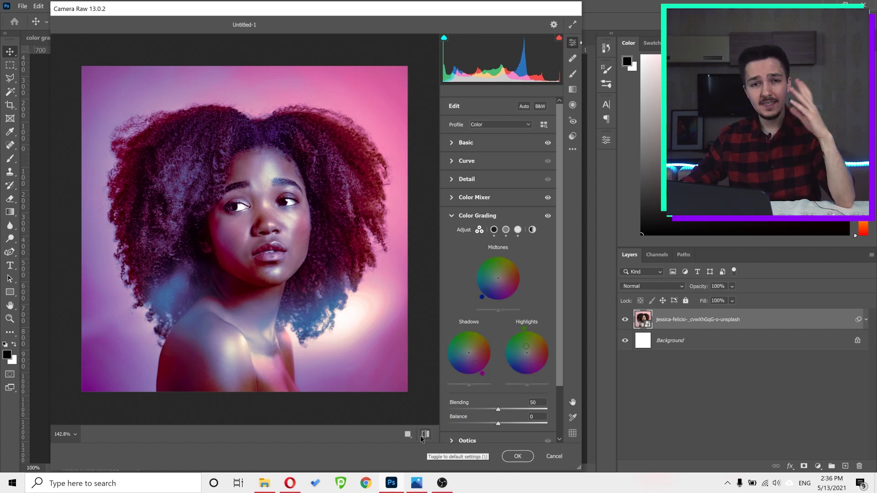
Apply the Camera Raw grade and set the color grading1.png reference in Photos aside for comparison.
{"action": "left_click", "coordinate": [518, 455]}
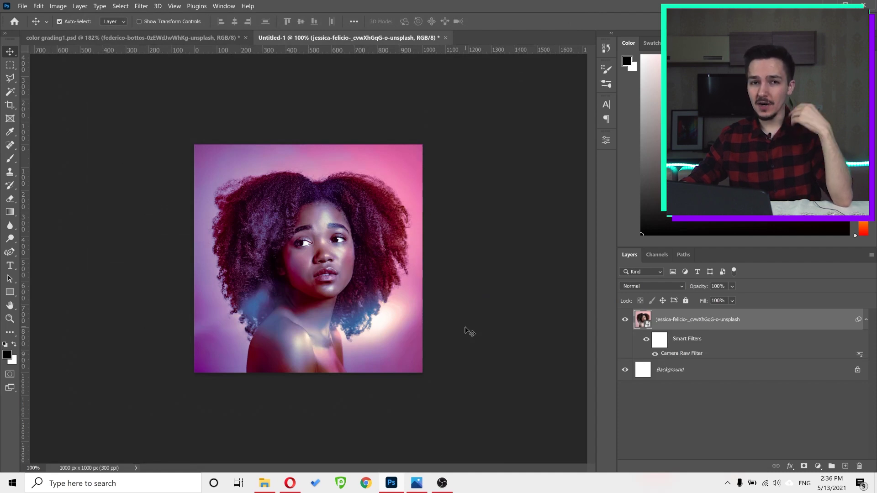
{"action": "left_click", "coordinate": [416, 483]}
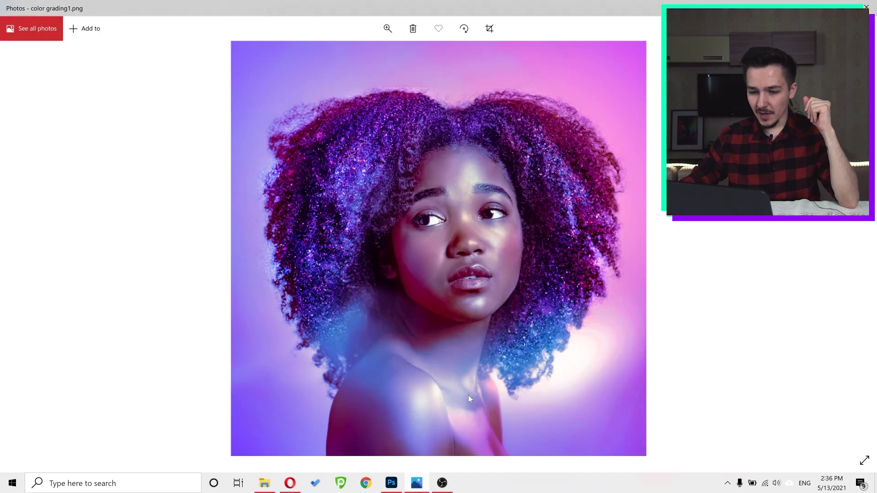
{"action": "left_click_drag", "start_coordinate": [319, 4], "coordinate": [586, 54]}
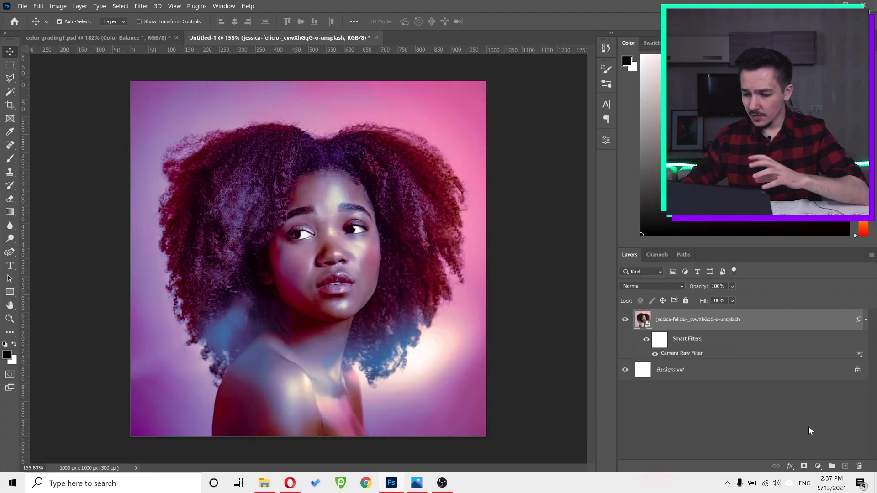
Add a Color Balance adjustment layer with its tone range set to Highlights.
{"action": "left_click", "coordinate": [818, 466]}
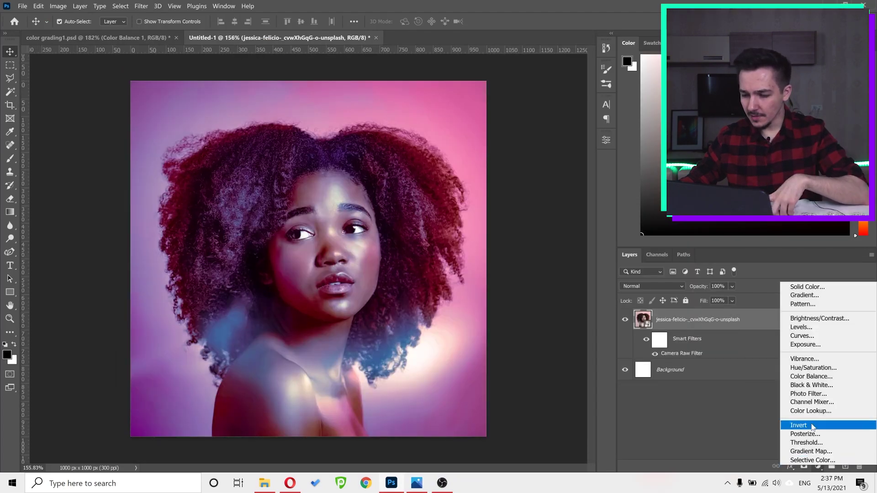
{"action": "left_click", "coordinate": [813, 380]}
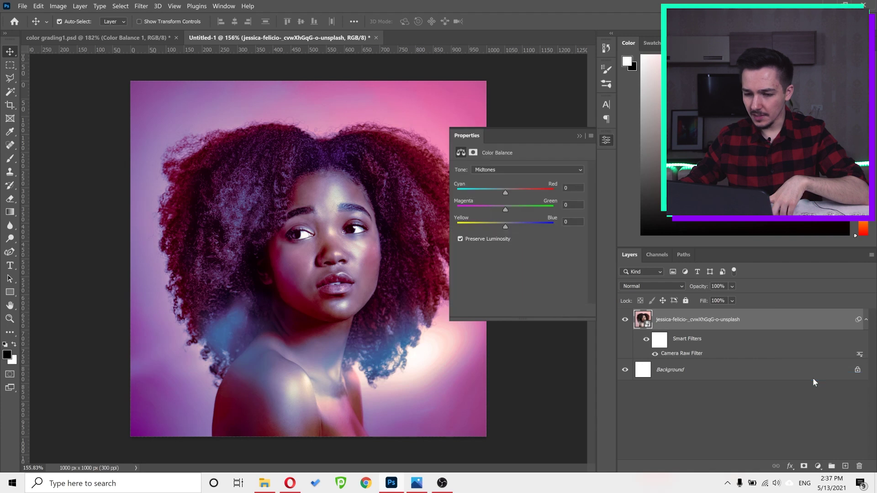
{"action": "left_click", "coordinate": [517, 170]}
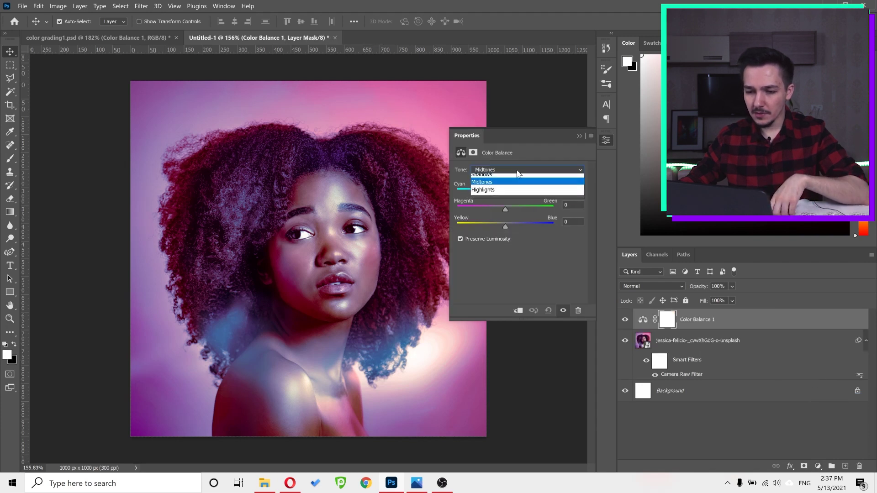
{"action": "left_click", "coordinate": [505, 194]}
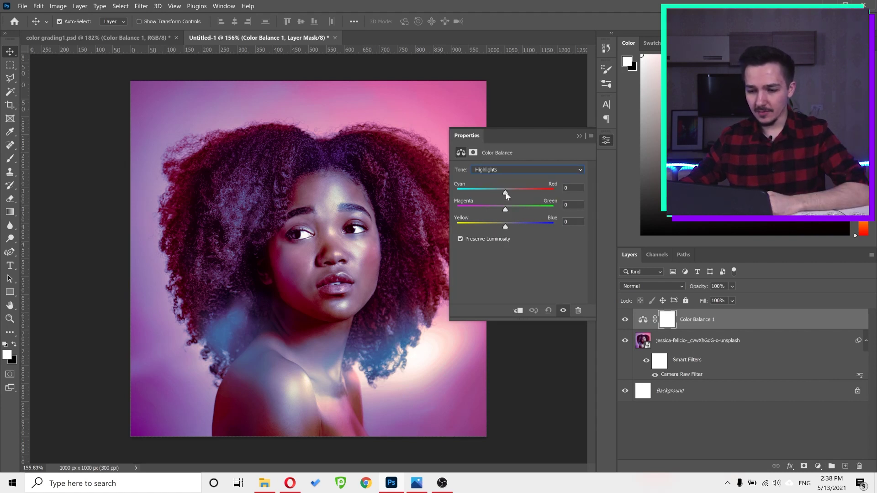
Set the highlights to Cyan/Red -55, Magenta/Green -32 and Yellow/Blue +50.
{"action": "left_click_drag", "start_coordinate": [501, 195], "coordinate": [485, 194]}
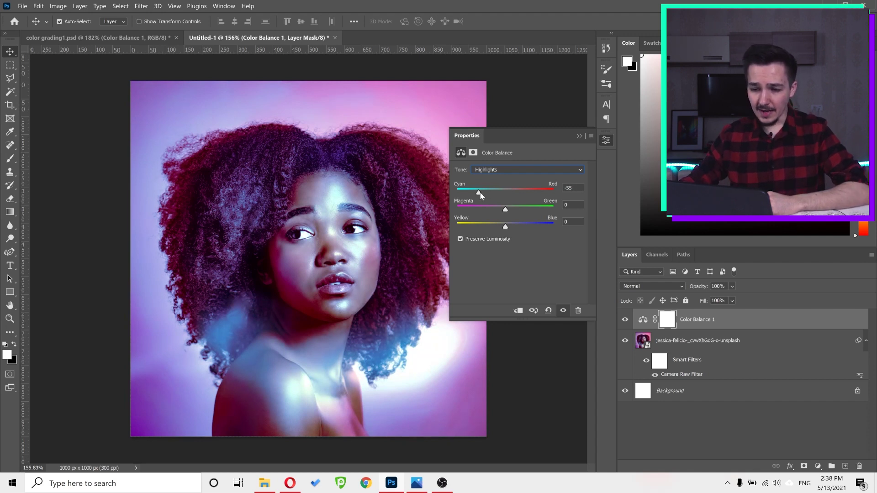
{"action": "left_click", "coordinate": [504, 191]}
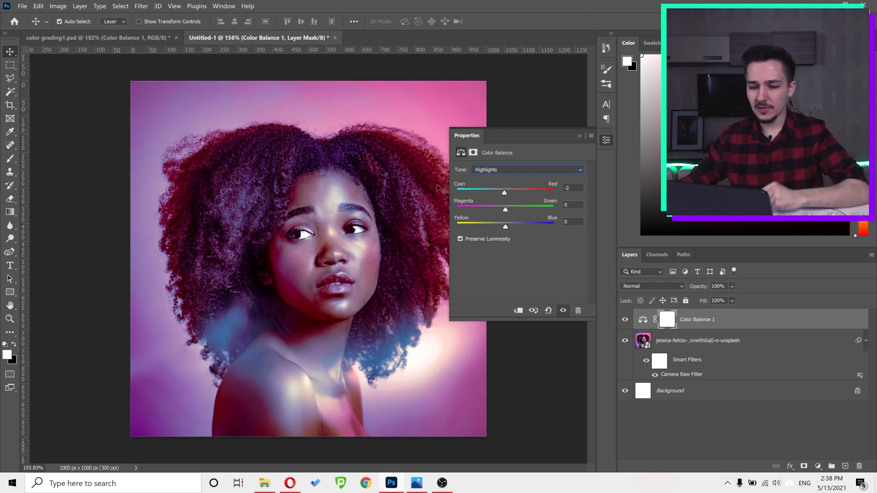
{"action": "left_click_drag", "start_coordinate": [502, 188], "coordinate": [489, 213]}
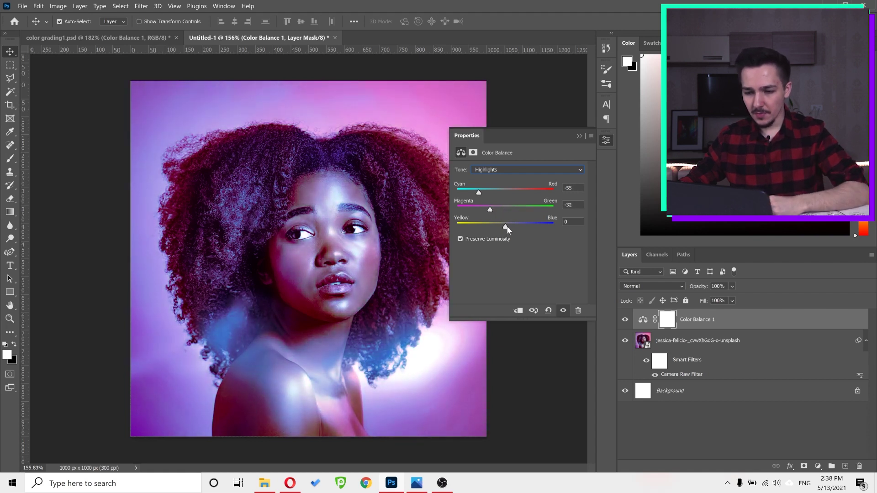
{"action": "left_click_drag", "start_coordinate": [505, 227], "coordinate": [494, 227]}
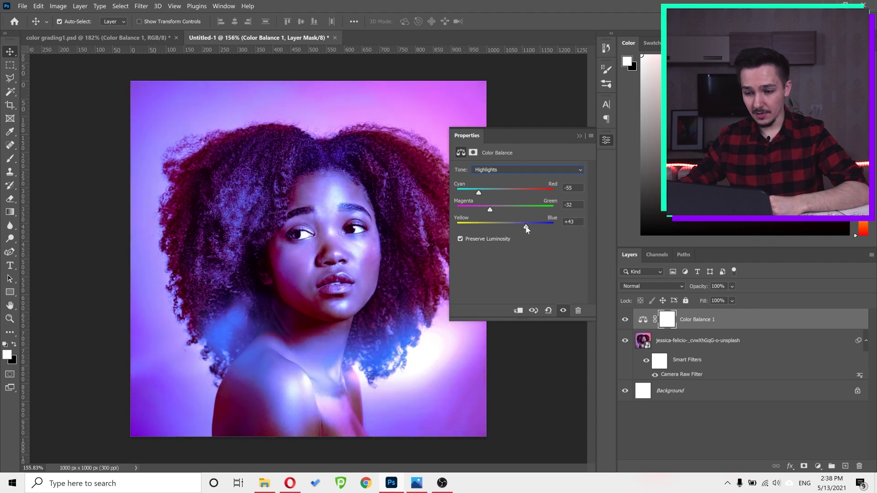
{"action": "left_click_drag", "start_coordinate": [526, 228], "coordinate": [529, 228]}
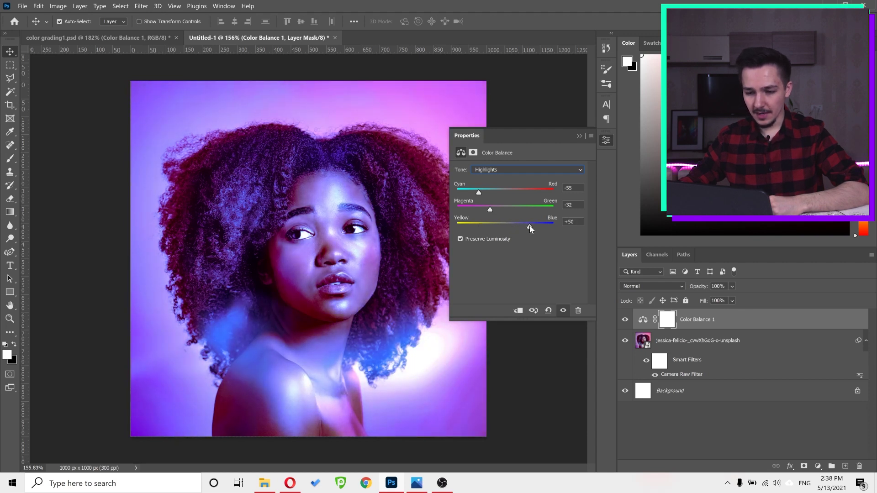
{"action": "left_click", "coordinate": [578, 136]}
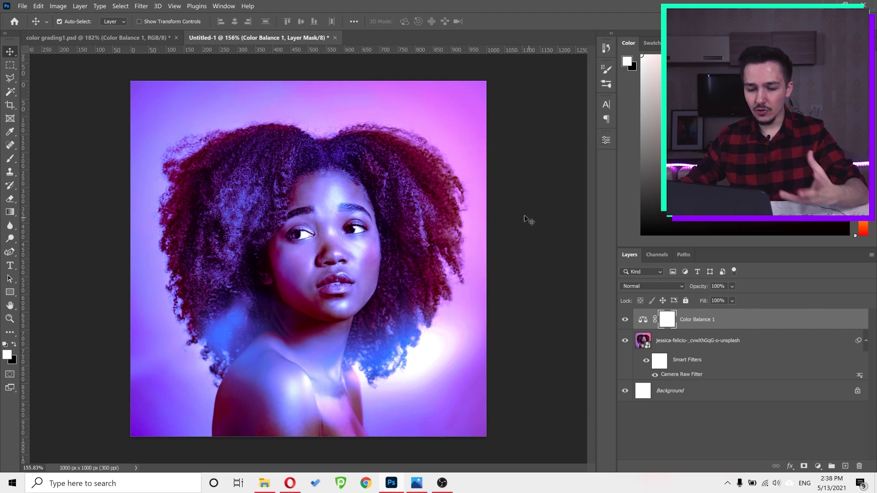
After comparing the Color Balance effect, set a reversed radial black-white gradient from the Basics presets.
{"action": "left_click", "coordinate": [625, 320]}
{"action": "left_click", "coordinate": [625, 320]}
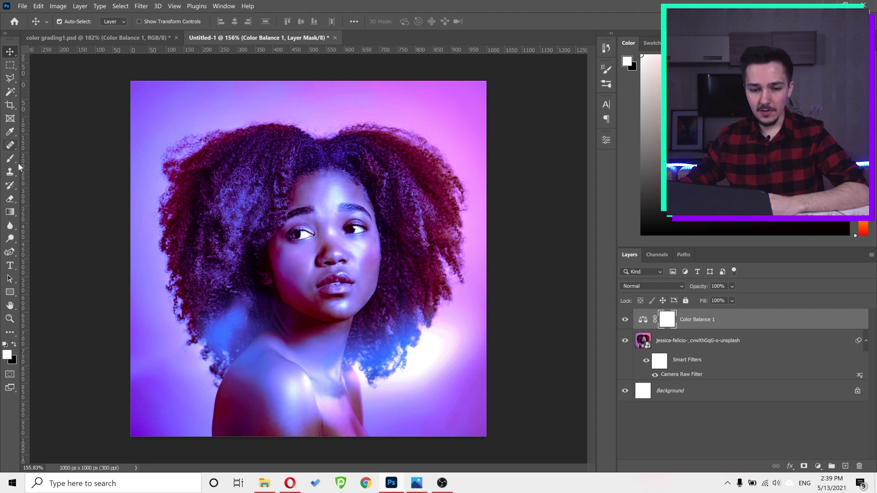
{"action": "left_click", "coordinate": [11, 214]}
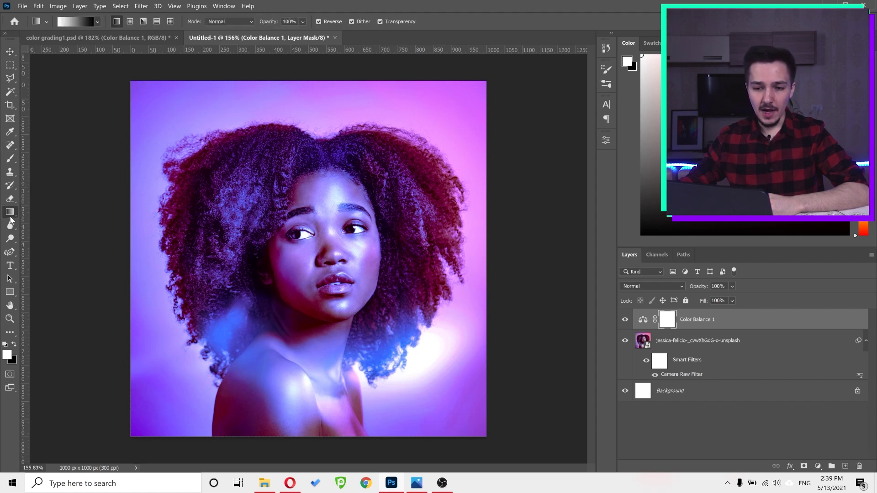
{"action": "left_click", "coordinate": [130, 21]}
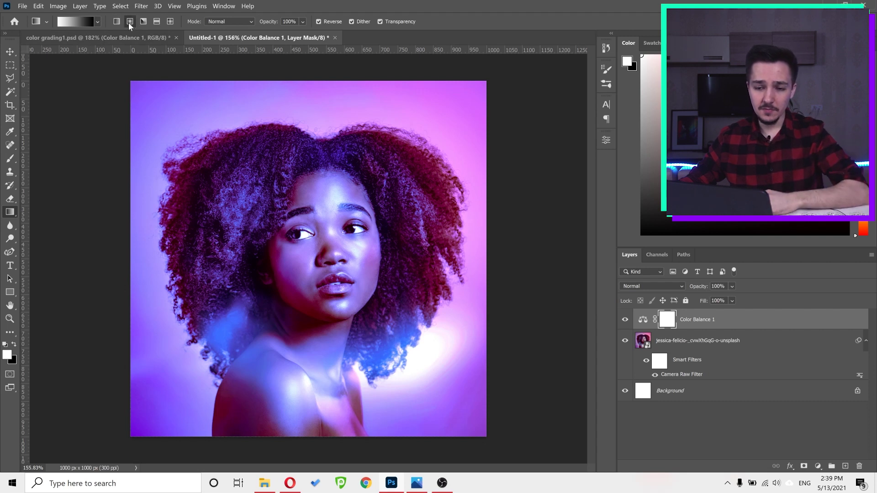
{"action": "left_click", "coordinate": [97, 21]}
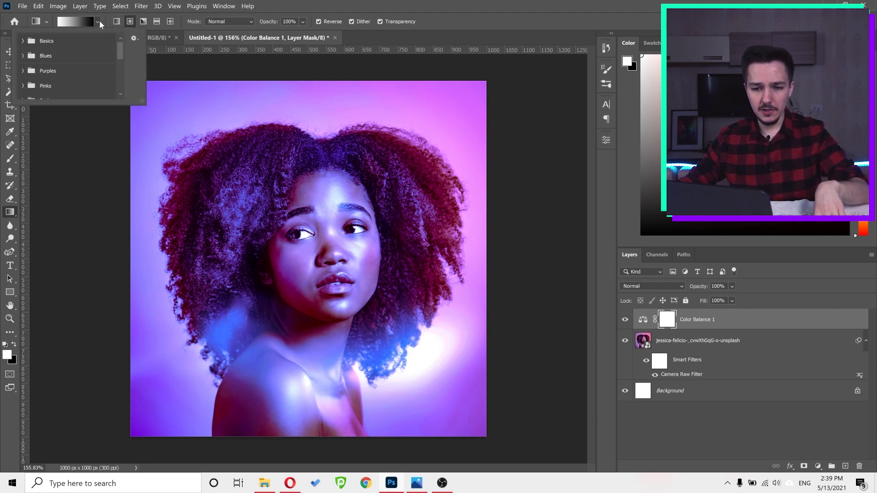
{"action": "left_click", "coordinate": [22, 41]}
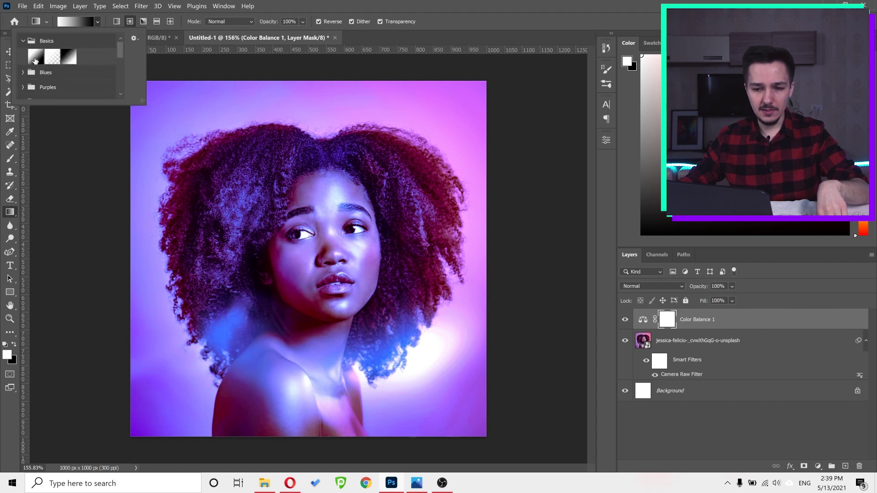
{"action": "double_click", "coordinate": [36, 60]}
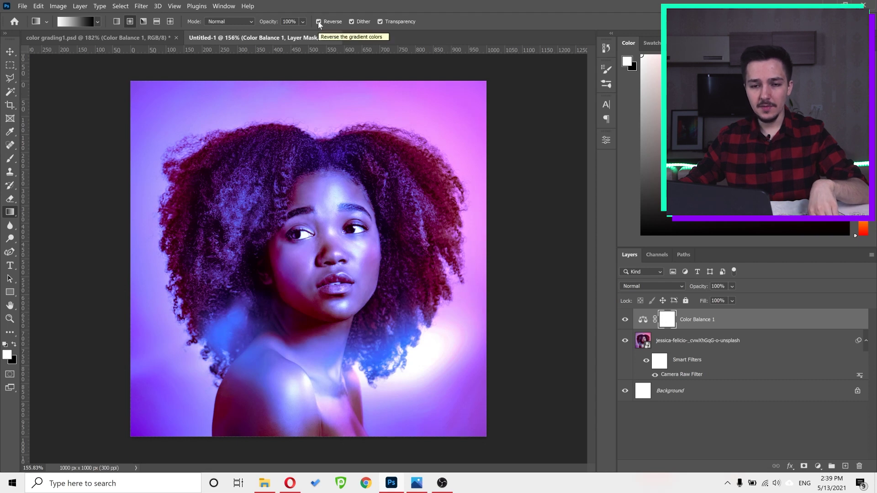
{"action": "left_click", "coordinate": [318, 21]}
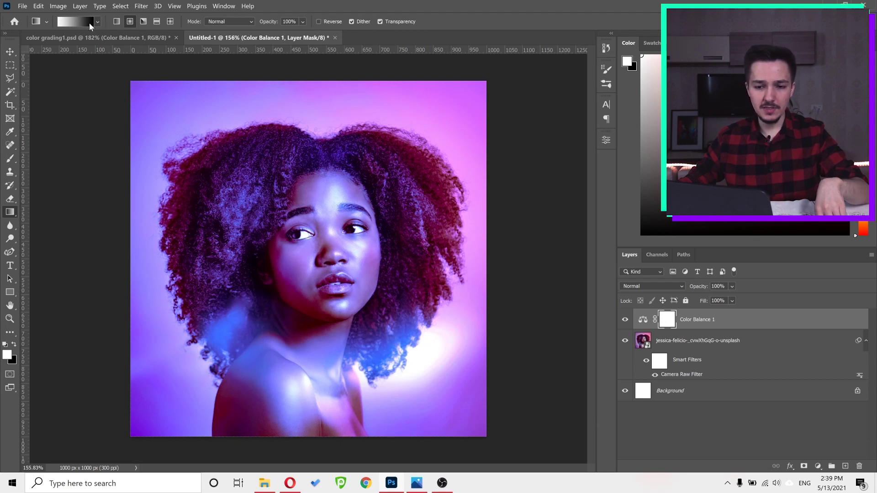
{"action": "left_click", "coordinate": [319, 22]}
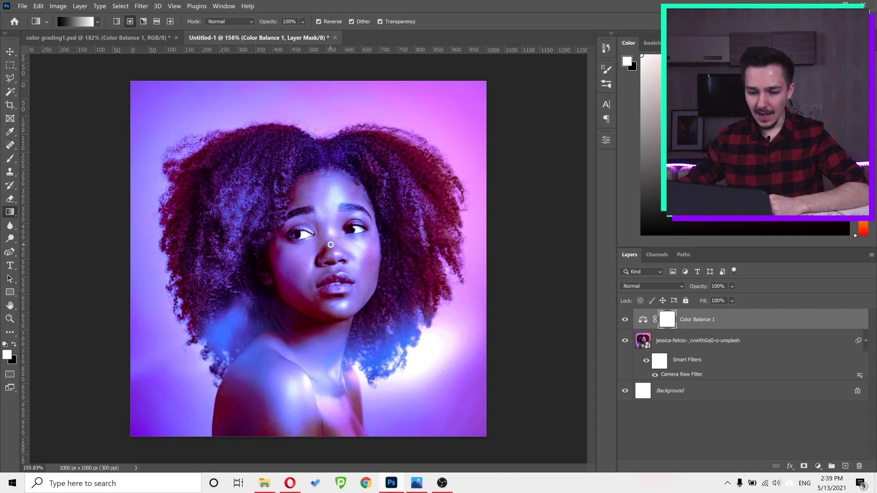
Draw a radial gradient on the Color Balance mask to fade the adjustment around the face.
{"action": "left_click_drag", "start_coordinate": [330, 245], "coordinate": [448, 117]}
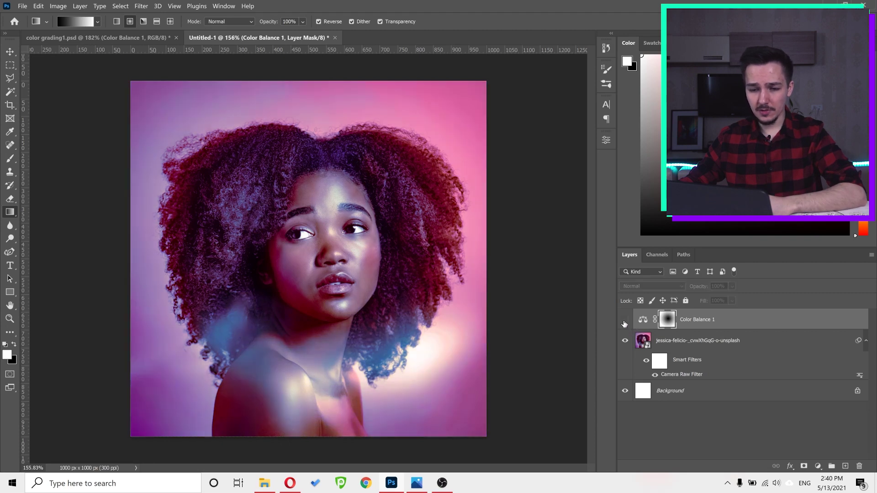
{"action": "left_click", "coordinate": [624, 321]}
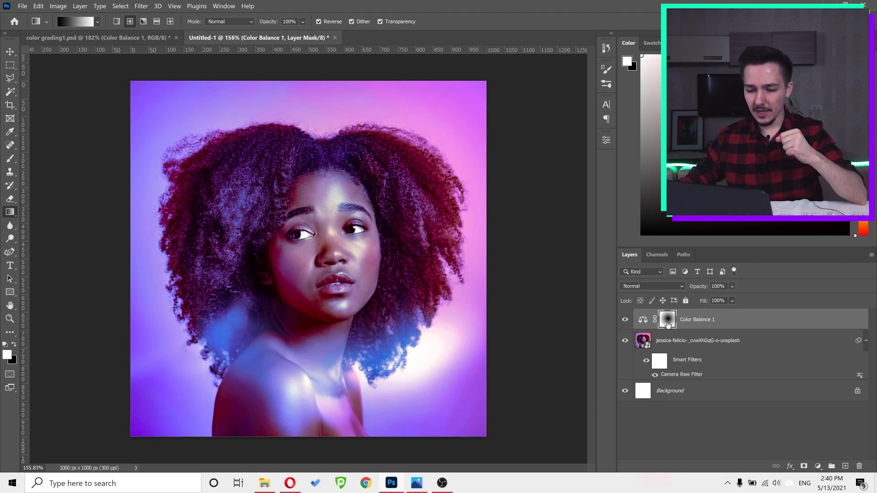
{"action": "left_click_drag", "start_coordinate": [292, 274], "coordinate": [108, 452]}
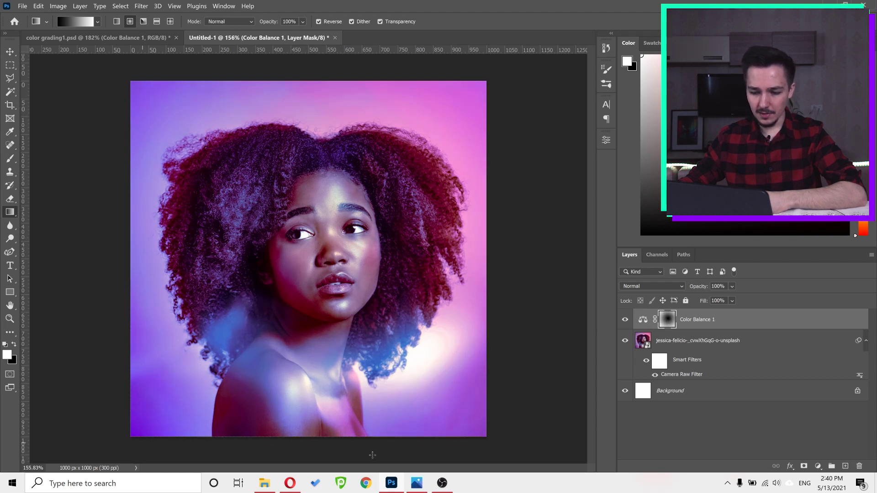
{"action": "left_click", "coordinate": [40, 6]}
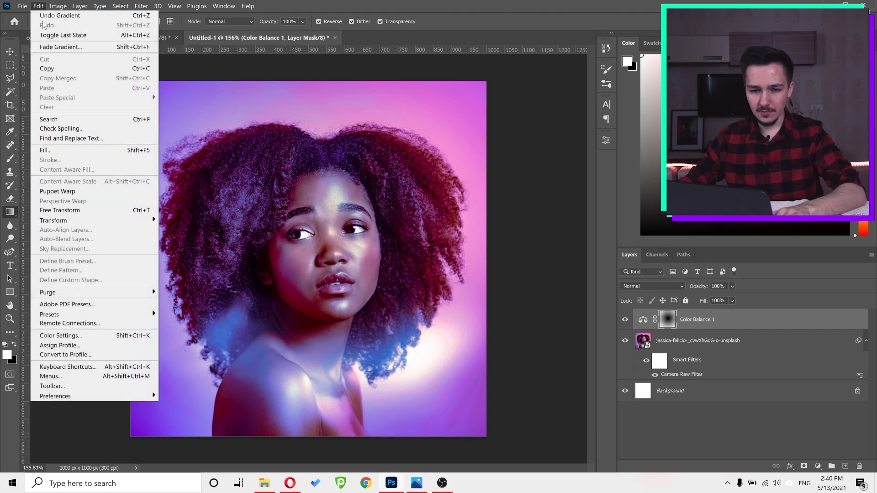
{"action": "left_click", "coordinate": [46, 13]}
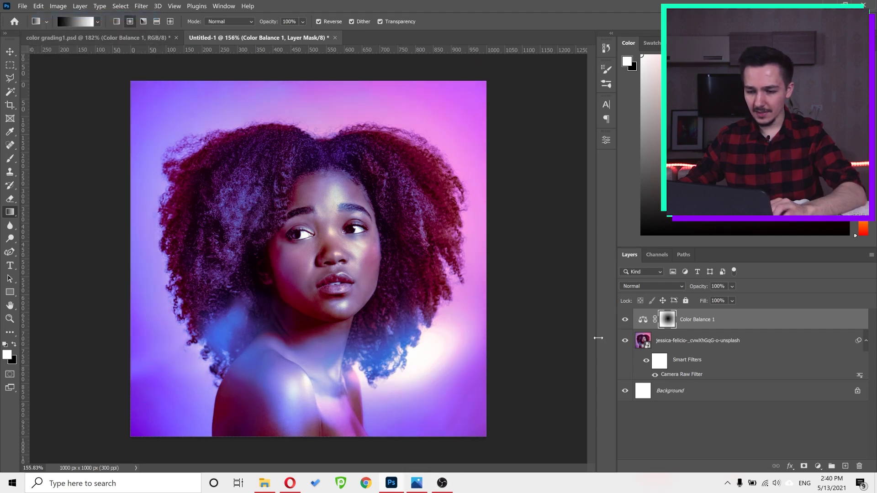
{"action": "left_click", "coordinate": [625, 319]}
{"action": "left_click", "coordinate": [625, 319]}
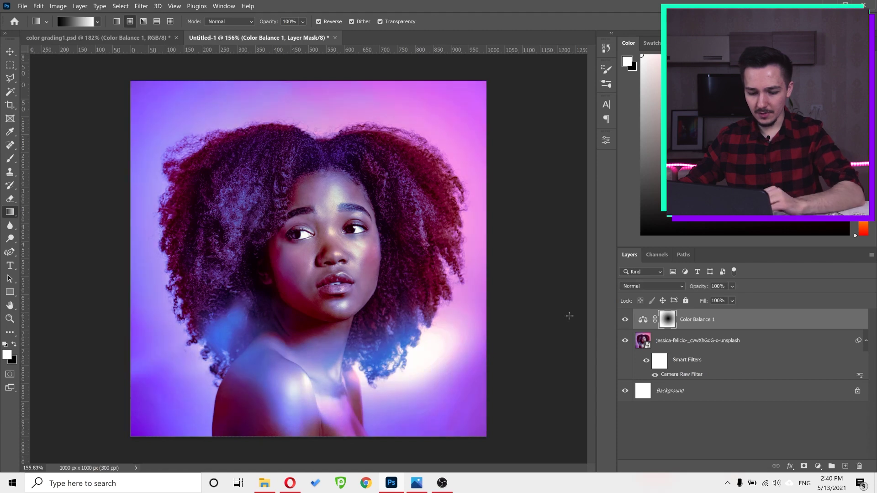
Switch to the Move tool, adjust the zoom, and open color grading1.png in Photos.
{"action": "key", "text": "v"}
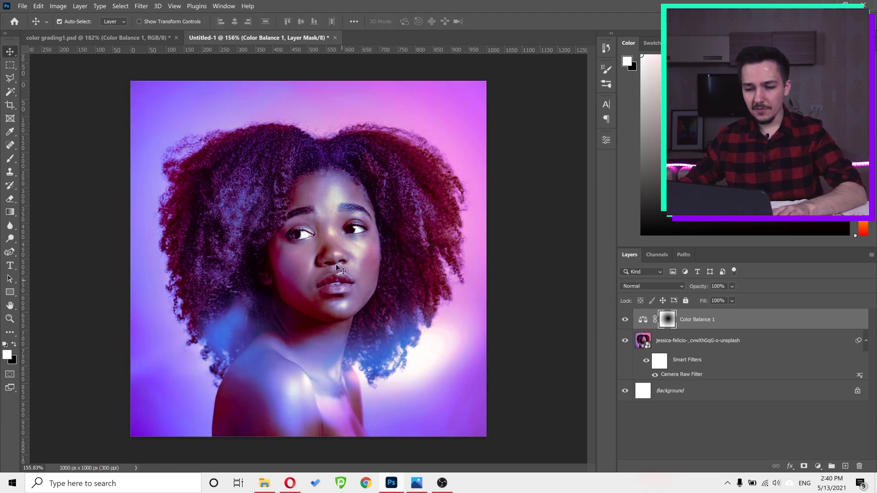
{"action": "scroll", "coordinate": [328, 246], "scroll_direction": "up", "scroll_amount": 3}
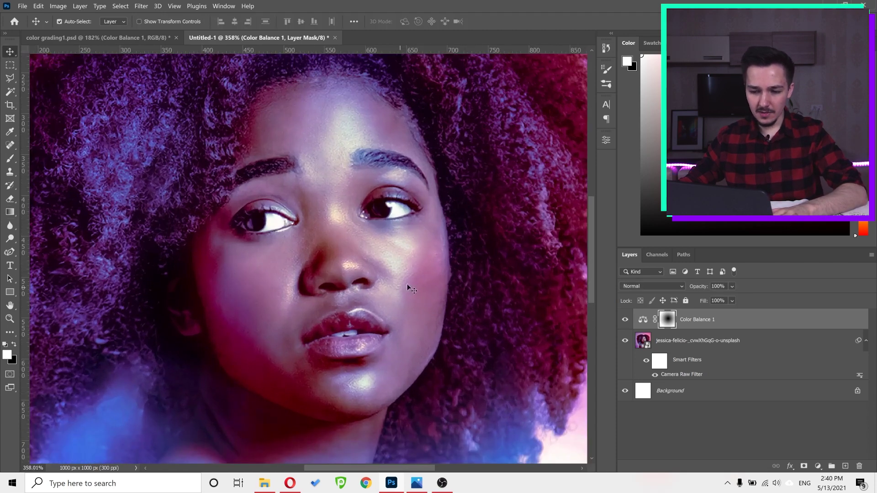
{"action": "scroll", "coordinate": [333, 238], "scroll_direction": "down", "scroll_amount": 3}
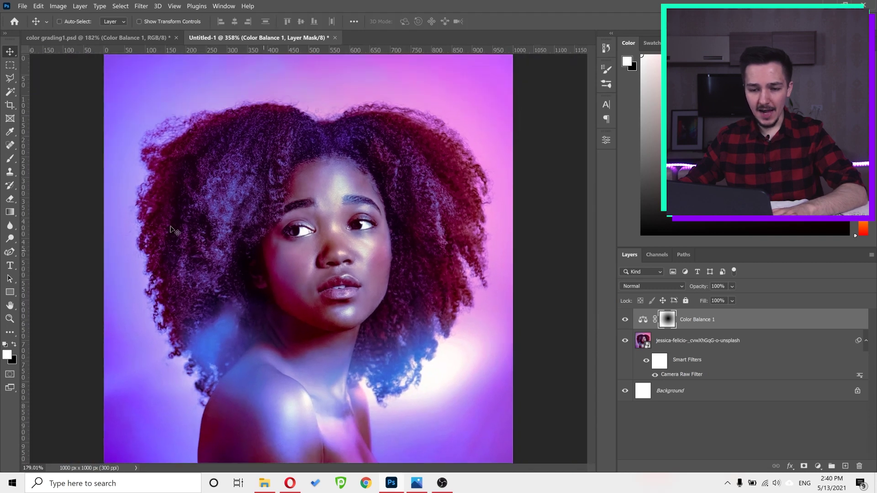
{"action": "scroll", "coordinate": [318, 206], "scroll_direction": "down", "scroll_amount": 2}
{"action": "scroll", "coordinate": [317, 206], "scroll_direction": "up", "scroll_amount": 1}
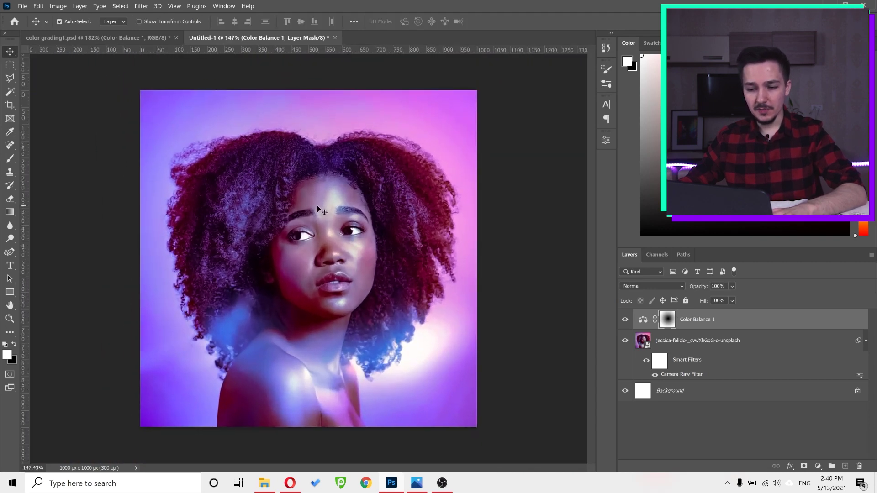
{"action": "left_click", "coordinate": [422, 483]}
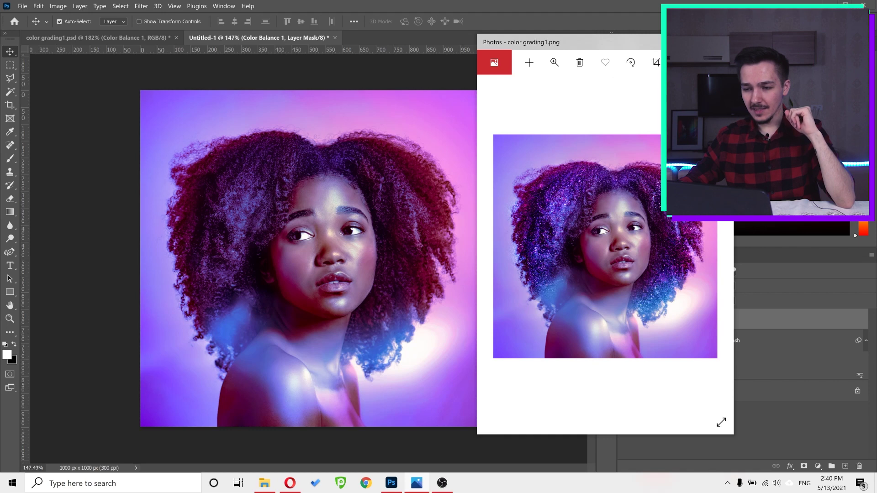
Maximize the finished result in Photos, then select the grey glitter texture in Downloads.
{"action": "key", "text": "super+Up"}
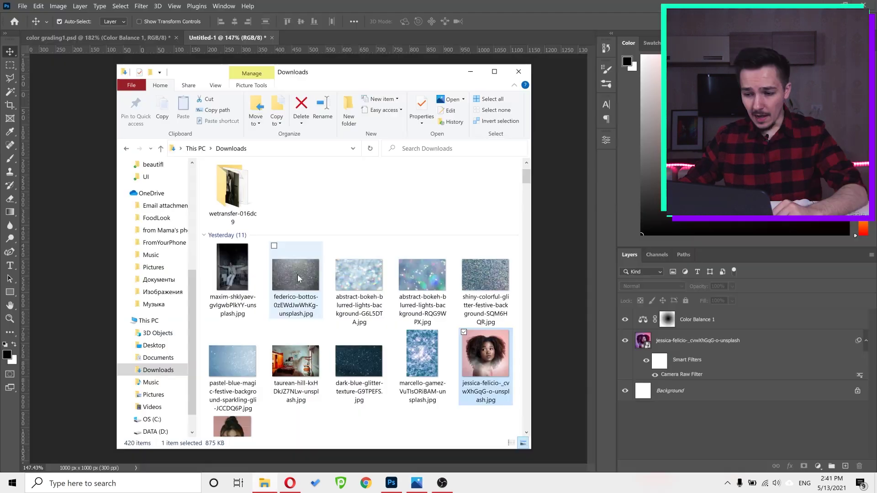
{"action": "left_click", "coordinate": [297, 274]}
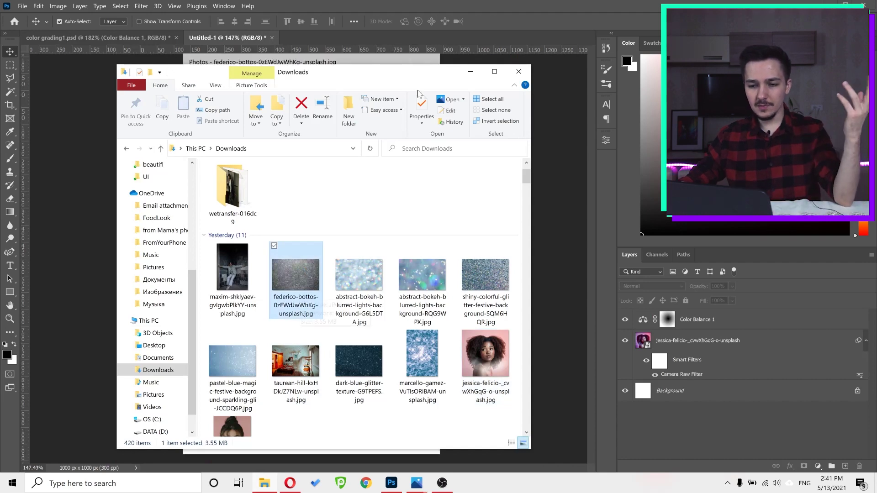
Preview the grey glitter texture photo, then drag it from Downloads onto the Photoshop canvas.
{"action": "left_click", "coordinate": [384, 59]}
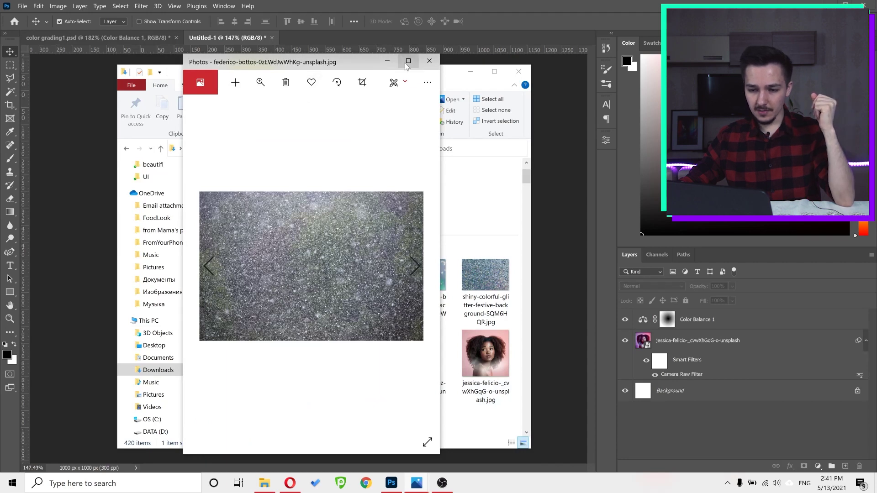
{"action": "left_click", "coordinate": [466, 76]}
{"action": "left_click_drag", "start_coordinate": [305, 285], "coordinate": [85, 256]}
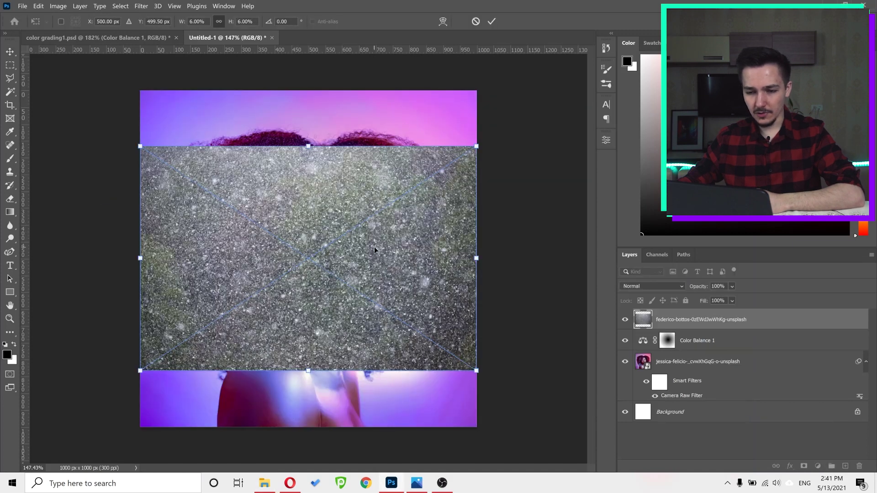
Move the glitter texture up over the portrait, commit it, and keep its blend mode Normal.
{"action": "left_click_drag", "start_coordinate": [374, 247], "coordinate": [374, 229]}
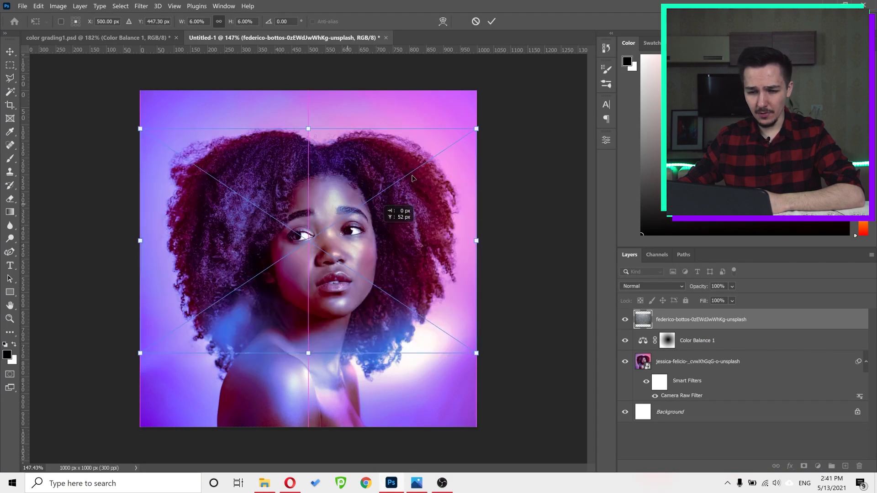
{"action": "left_click", "coordinate": [492, 21]}
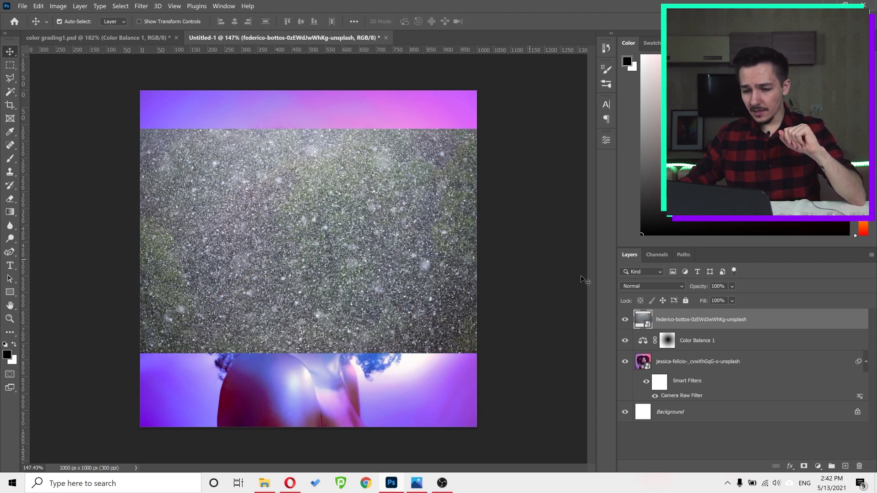
{"action": "left_click", "coordinate": [634, 287]}
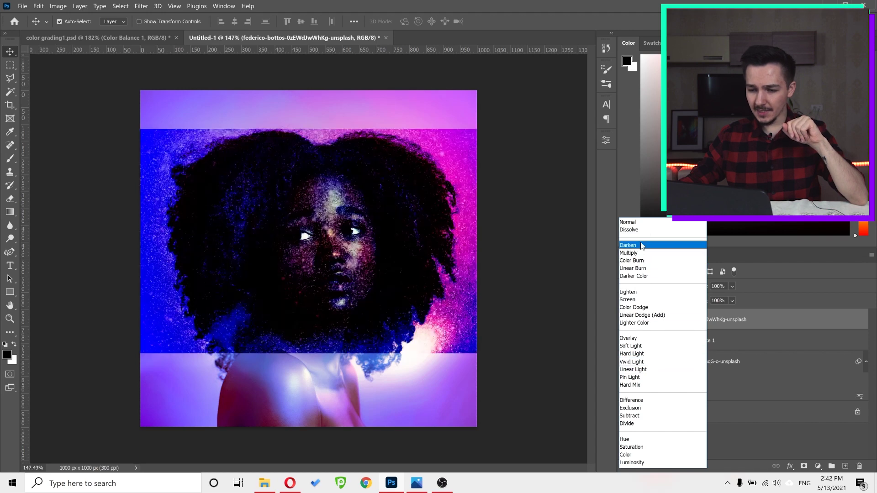
{"action": "left_click", "coordinate": [634, 222]}
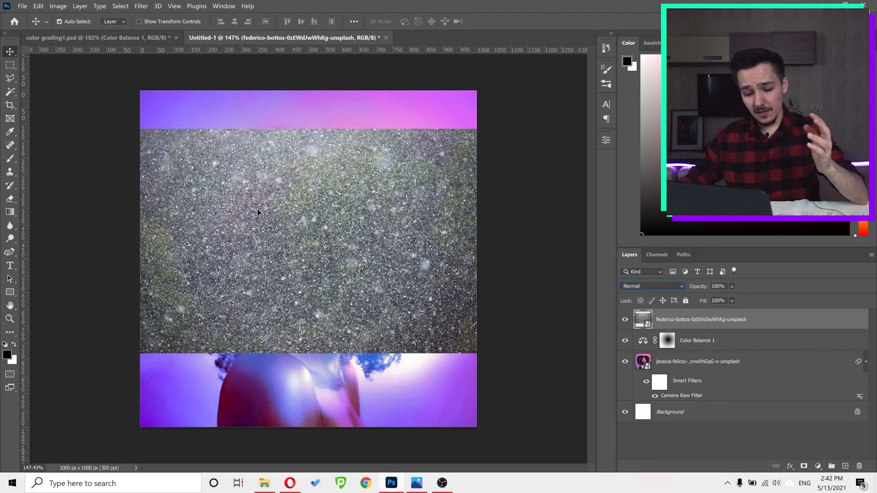
{"action": "mouse_move", "coordinate": [293, 210]}
{"action": "left_mouse_down"}
{"action": "mouse_move", "coordinate": [302, 209]}
{"action": "mouse_move", "coordinate": [279, 211]}
{"action": "mouse_move", "coordinate": [295, 222]}
{"action": "left_mouse_up"}
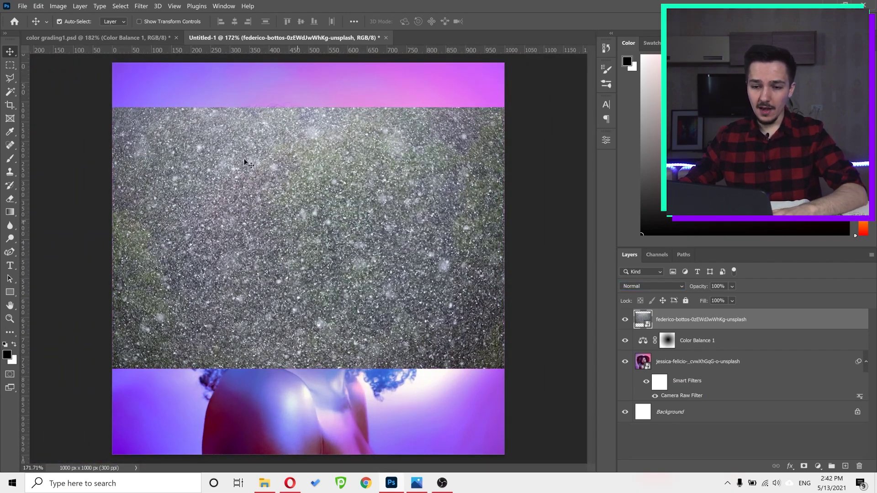
Apply Filter > Other > HSB/HSL to the glitter layer with RGB input and HSL row order.
{"action": "left_click", "coordinate": [142, 6]}
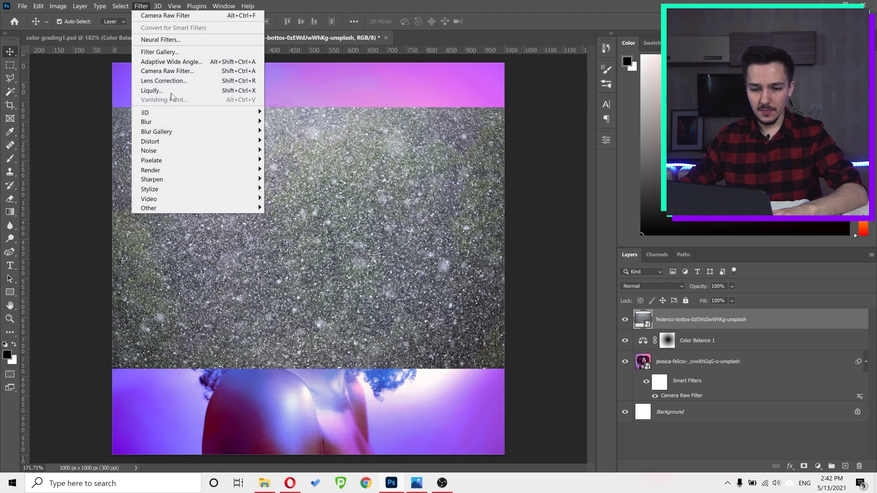
{"action": "mouse_move", "coordinate": [228, 190]}
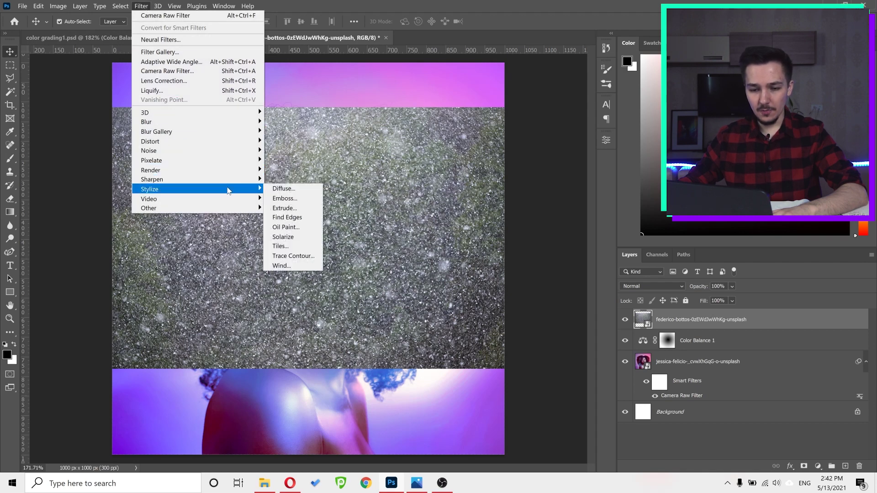
{"action": "mouse_move", "coordinate": [231, 207]}
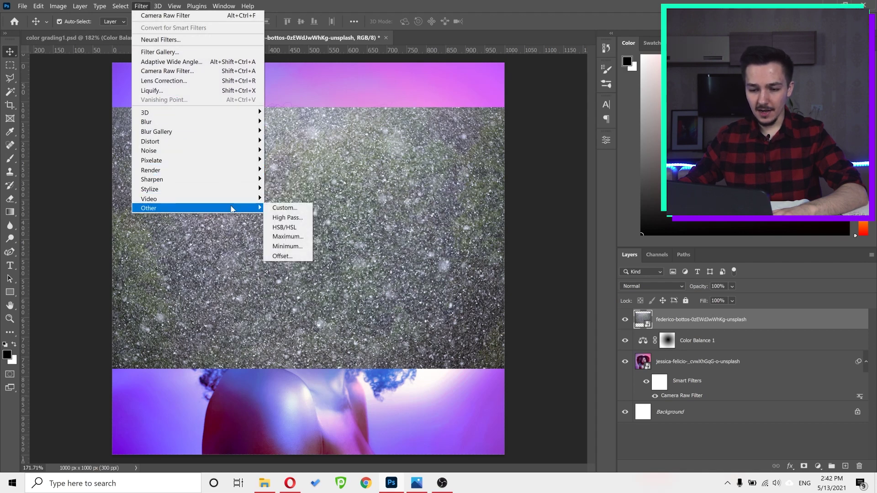
{"action": "left_click", "coordinate": [292, 228]}
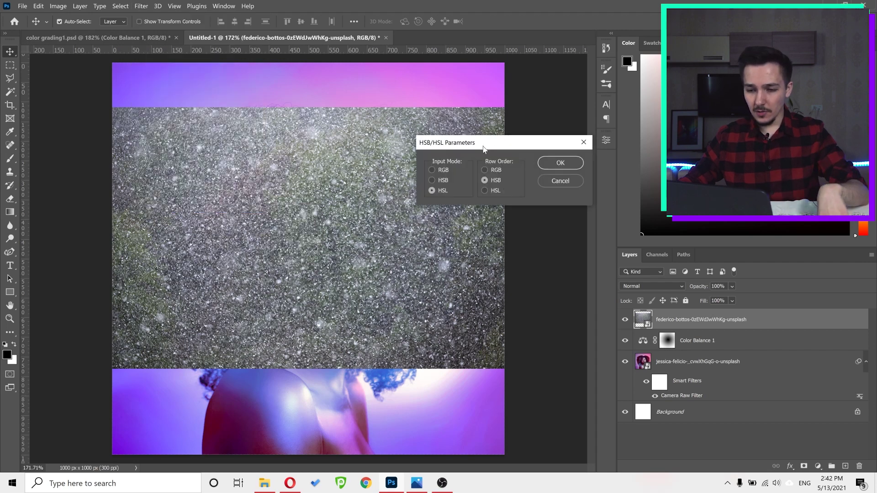
{"action": "left_click_drag", "start_coordinate": [474, 144], "coordinate": [398, 198]}
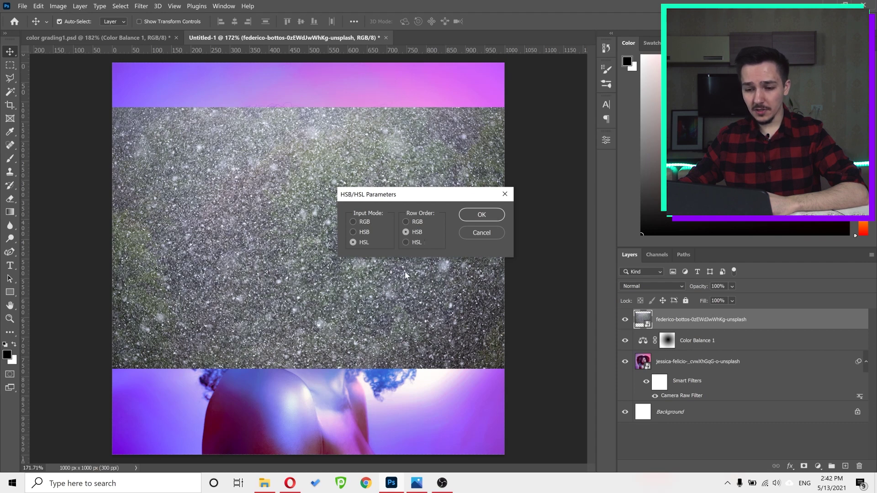
{"action": "left_click", "coordinate": [354, 222]}
{"action": "left_click", "coordinate": [406, 242]}
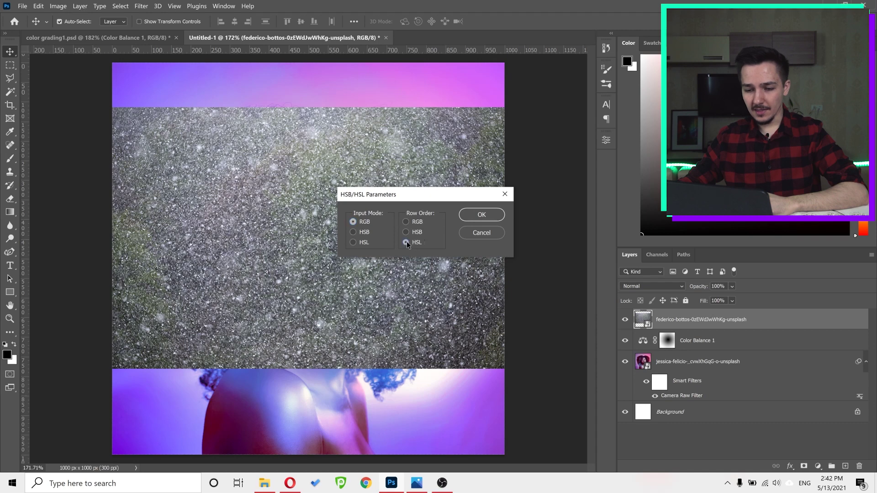
{"action": "left_click", "coordinate": [478, 222]}
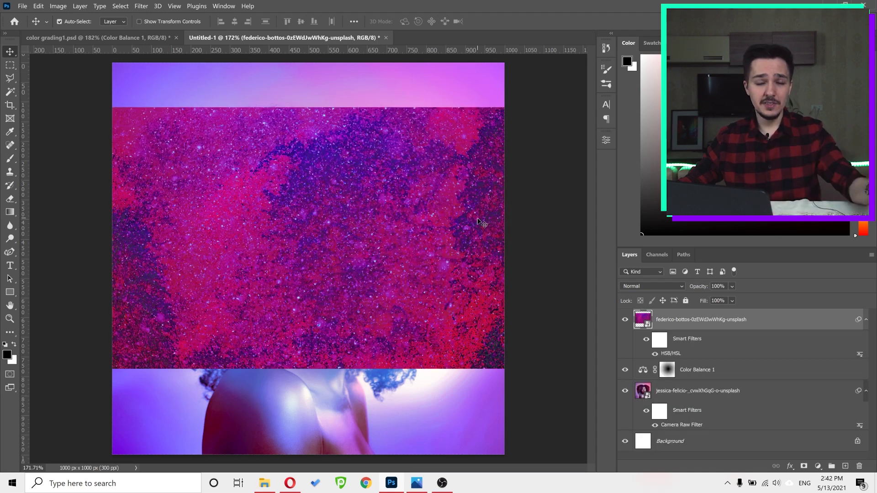
Compare the filter on and off, then change it to HSL input mode and HSB row order.
{"action": "left_click", "coordinate": [655, 356]}
{"action": "left_click", "coordinate": [655, 354]}
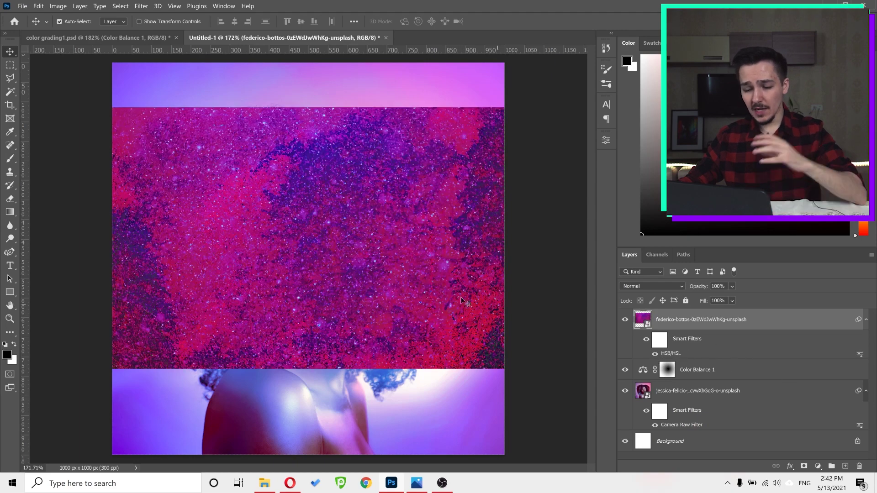
{"action": "double_click", "coordinate": [673, 355]}
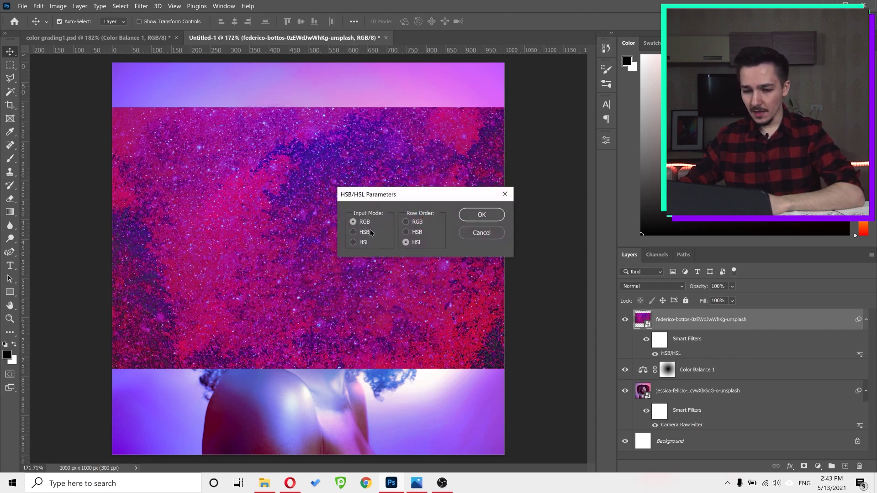
{"action": "left_click", "coordinate": [355, 243]}
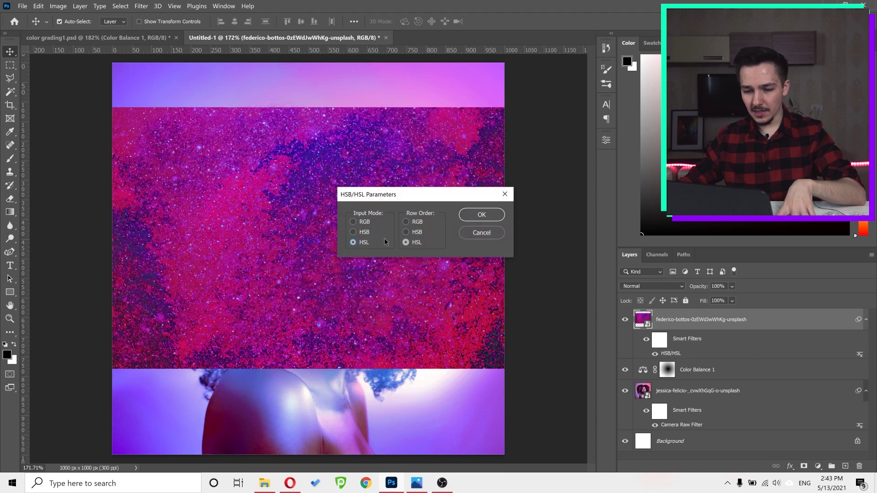
{"action": "left_click", "coordinate": [412, 232]}
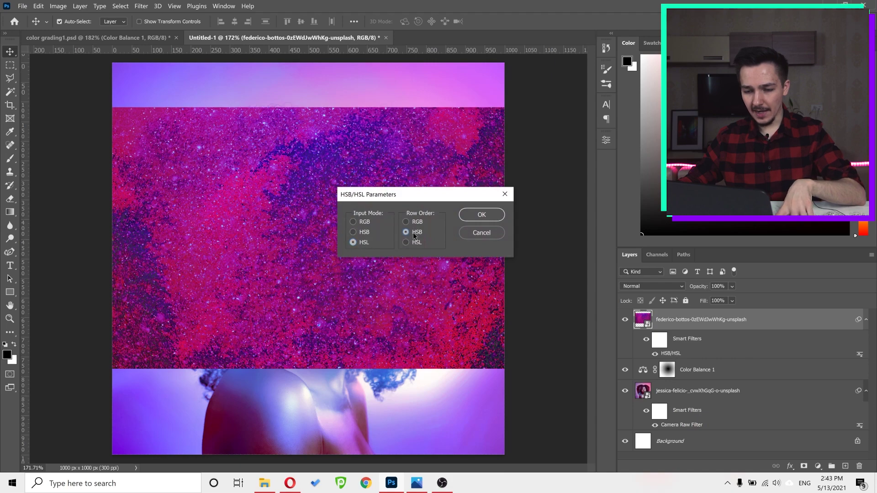
{"action": "left_click", "coordinate": [479, 216]}
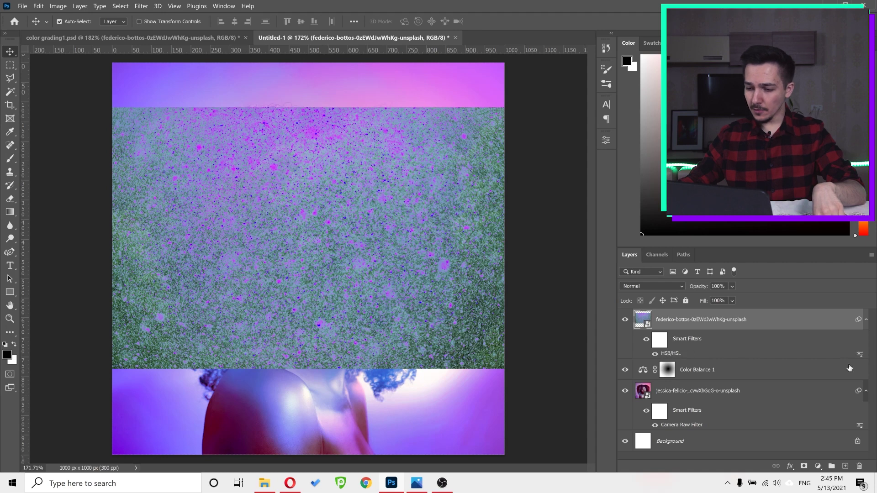
In the HSB/HSL filter's blending options, try Lighten and then Lighter Color mode.
{"action": "double_click", "coordinate": [859, 354]}
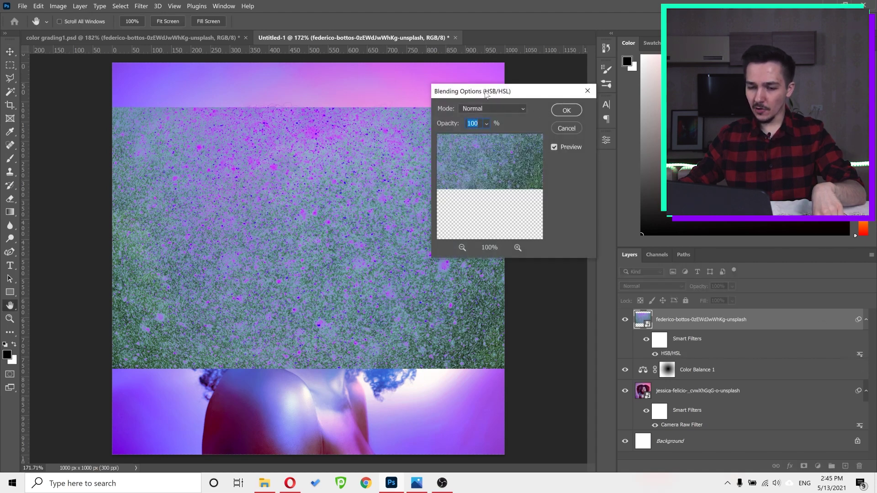
{"action": "left_click_drag", "start_coordinate": [498, 93], "coordinate": [487, 139]}
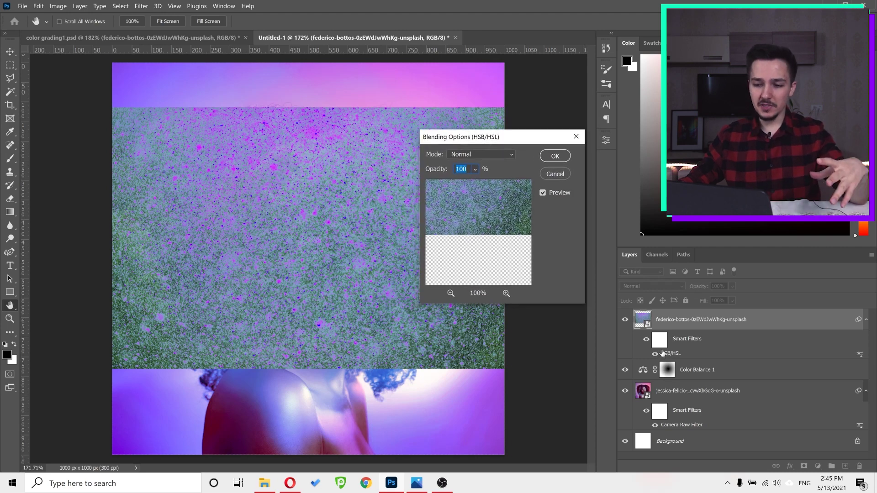
{"action": "left_click", "coordinate": [491, 154]}
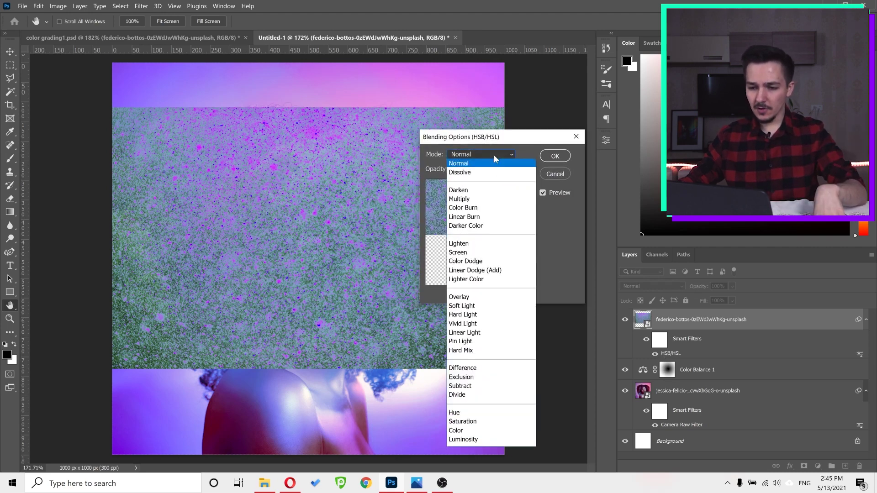
{"action": "left_click", "coordinate": [475, 244]}
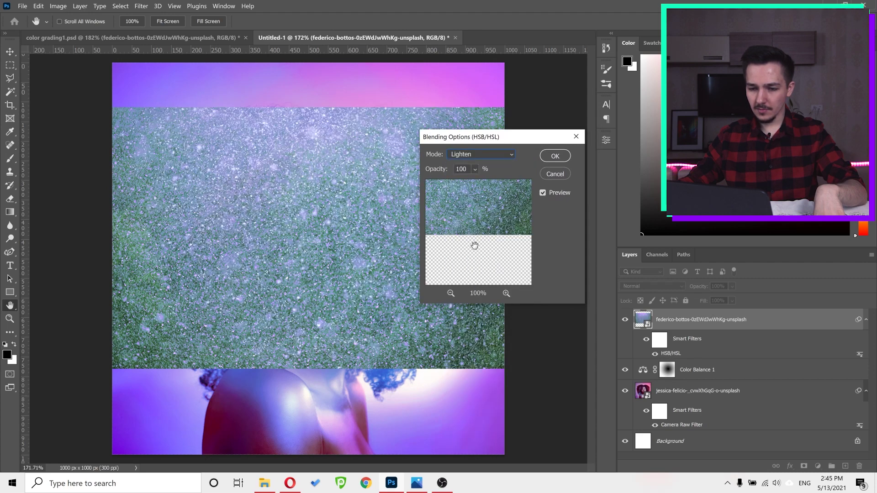
{"action": "left_click", "coordinate": [483, 155]}
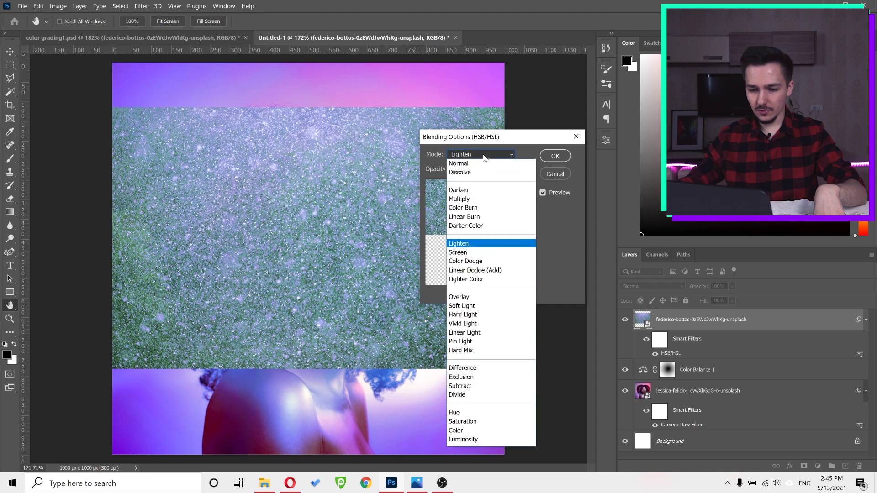
{"action": "left_click", "coordinate": [484, 157]}
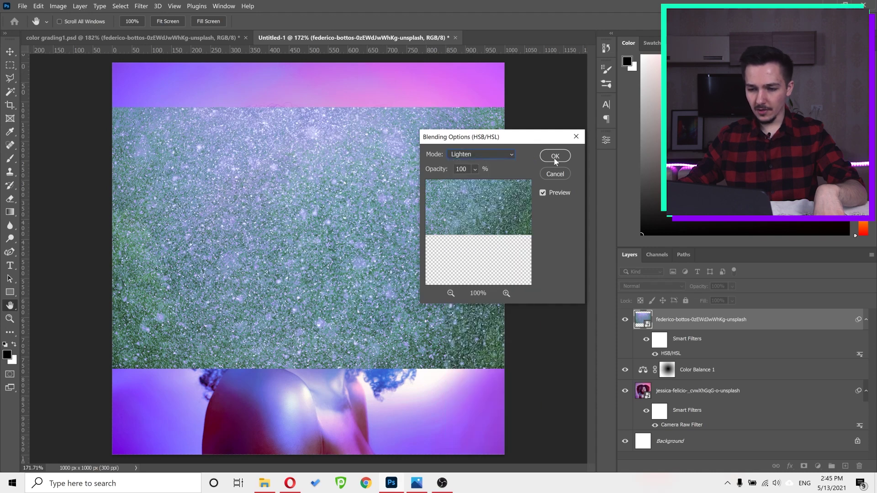
{"action": "left_click", "coordinate": [482, 154]}
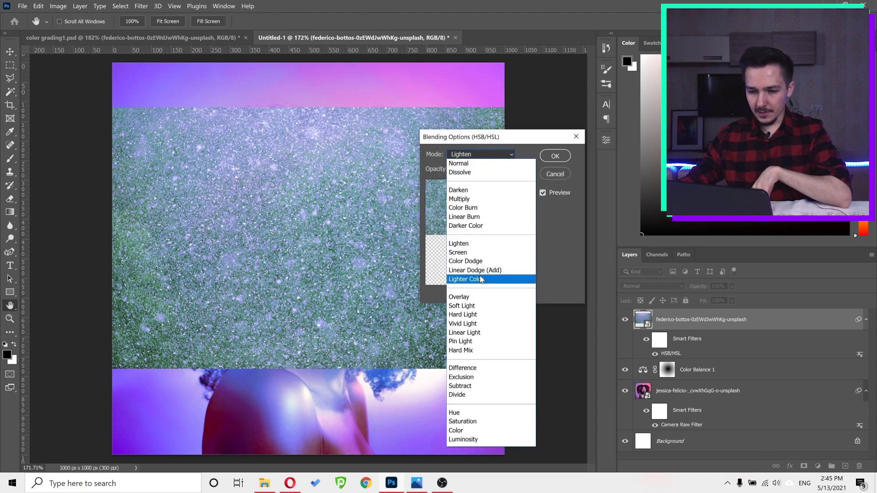
{"action": "left_click", "coordinate": [472, 278]}
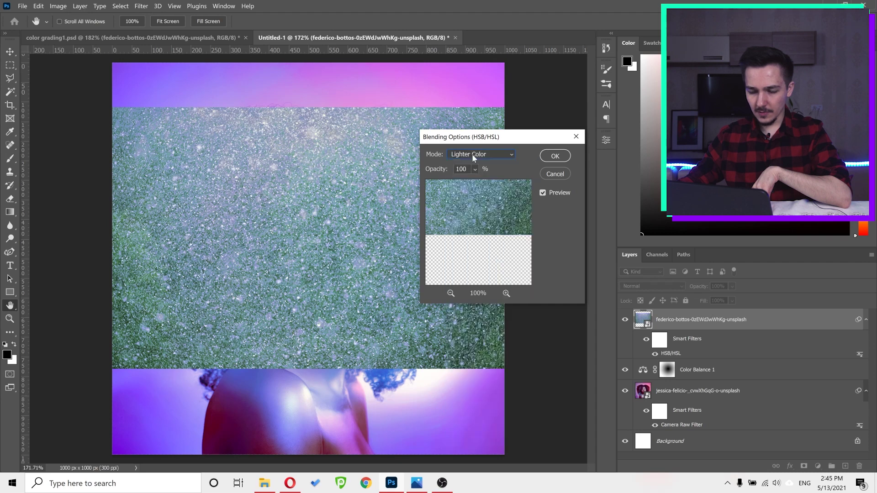
Compare with Normal, settle on Lighter Color, confirm, and toggle the filter to compare.
{"action": "left_click", "coordinate": [473, 157]}
{"action": "left_click", "coordinate": [474, 162]}
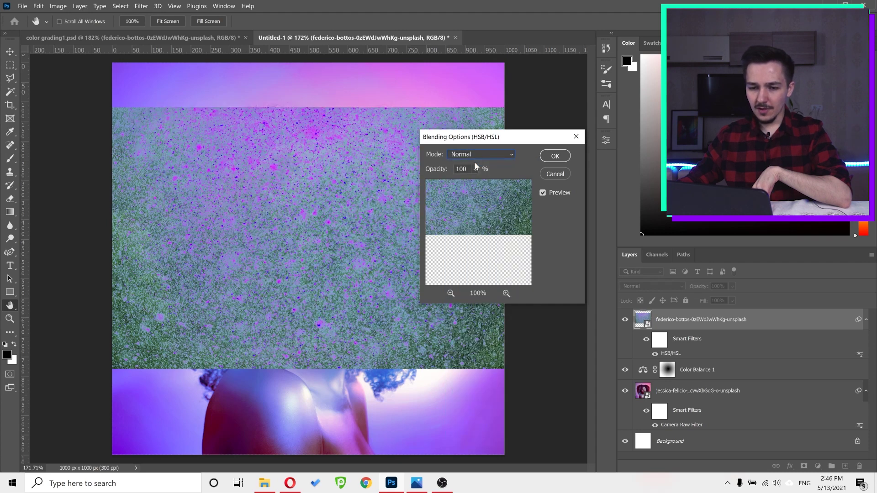
{"action": "left_click", "coordinate": [475, 155]}
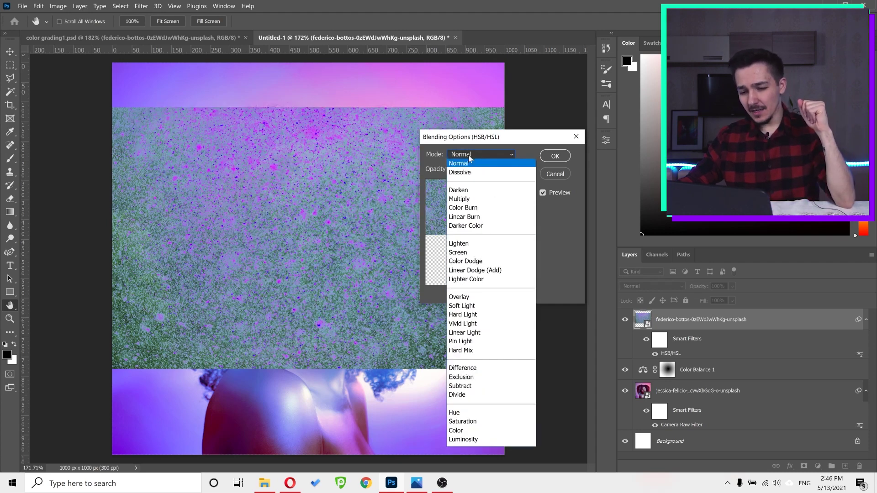
{"action": "left_click", "coordinate": [479, 278]}
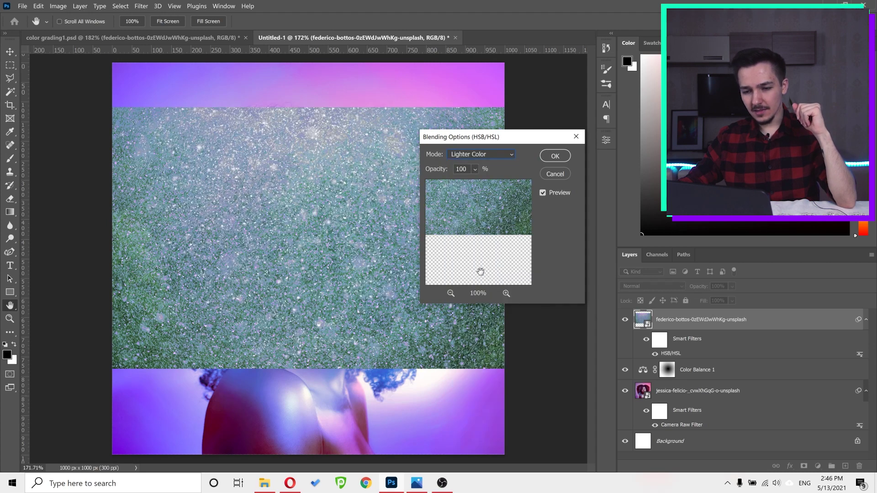
{"action": "left_click", "coordinate": [555, 160]}
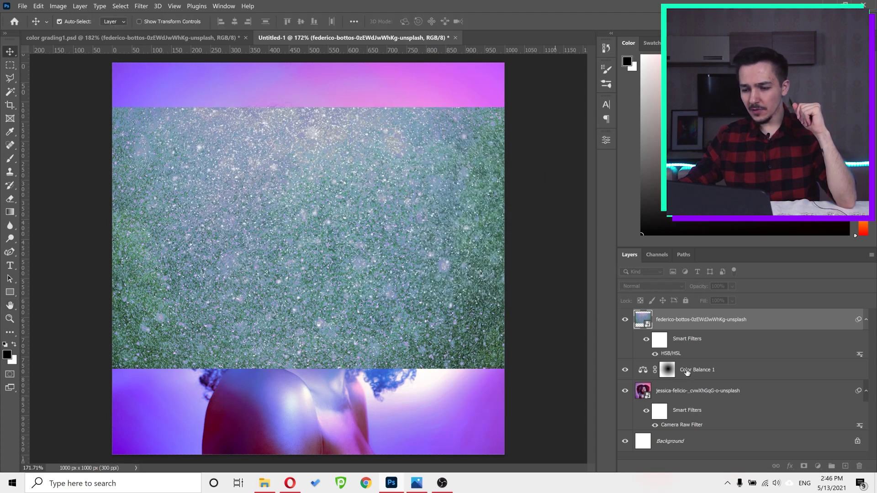
{"action": "left_click", "coordinate": [654, 354]}
{"action": "left_click", "coordinate": [654, 354]}
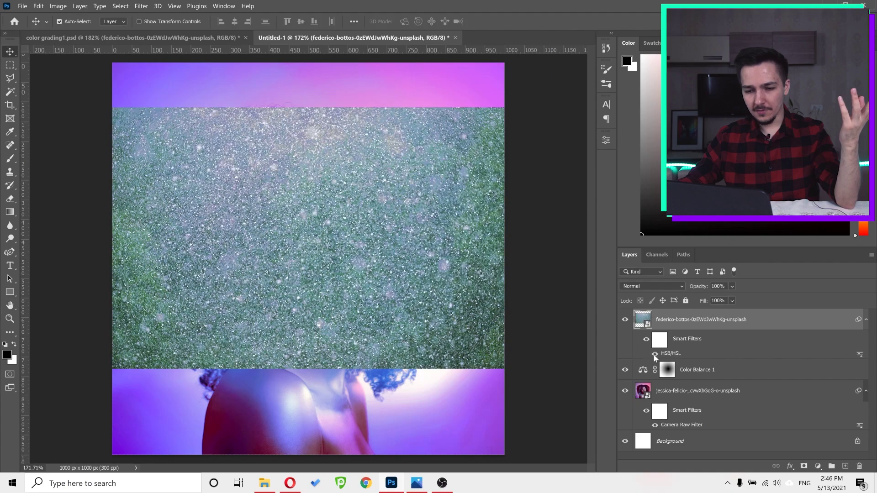
Switch the glitter layer's blending to Vivid Light, then attach a new white layer mask.
{"action": "scroll", "coordinate": [365, 146], "scroll_direction": "up", "scroll_amount": 5}
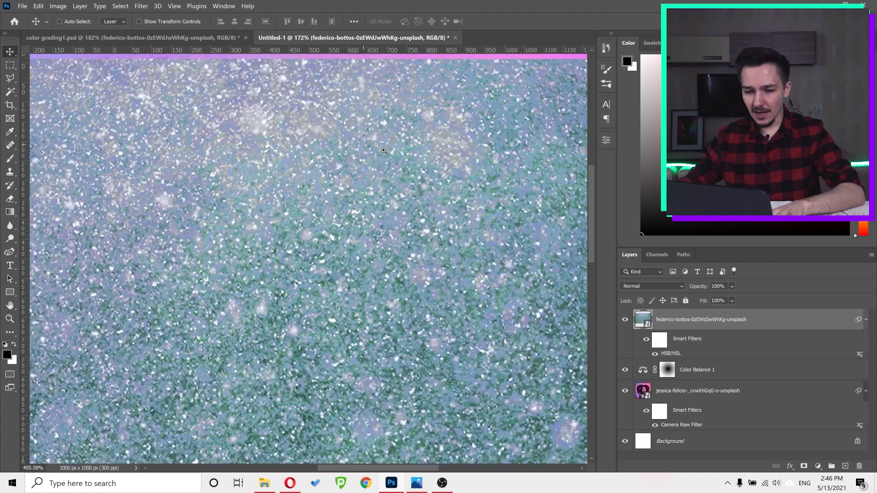
{"action": "scroll", "coordinate": [227, 144], "scroll_direction": "down", "scroll_amount": 8}
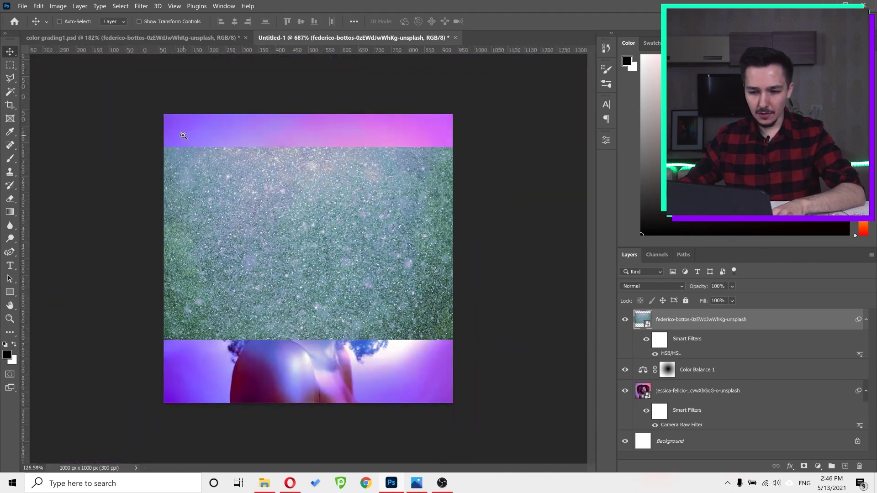
{"action": "scroll", "coordinate": [192, 137], "scroll_direction": "up", "scroll_amount": 4}
{"action": "scroll", "coordinate": [192, 137], "scroll_direction": "down", "scroll_amount": 1}
{"action": "left_click", "coordinate": [640, 287]}
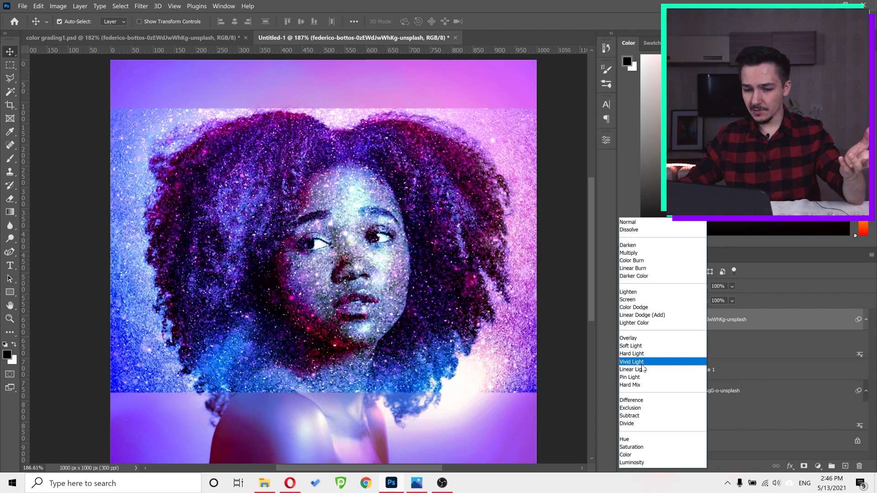
{"action": "left_click", "coordinate": [641, 362]}
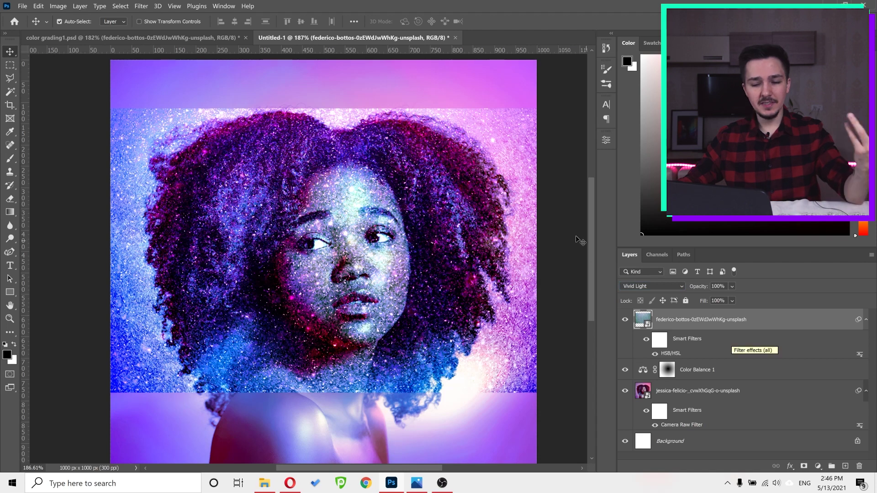
{"action": "left_click_drag", "start_coordinate": [519, 211], "coordinate": [519, 211]}
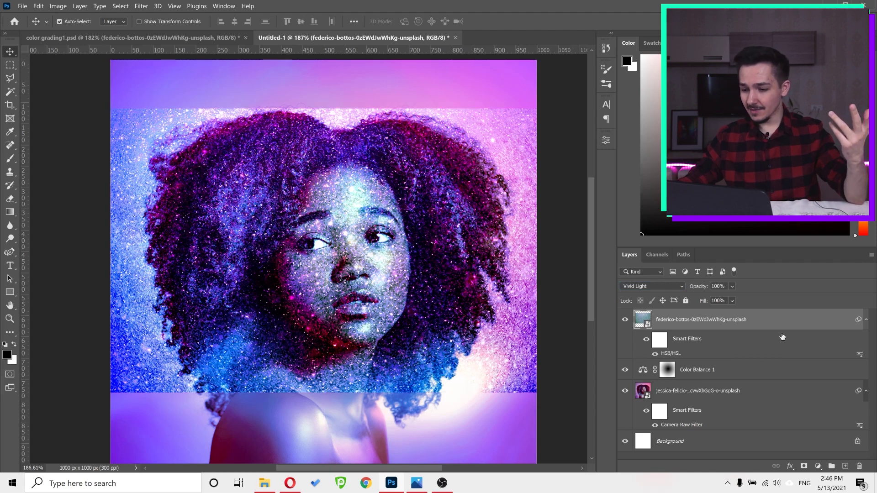
{"action": "left_click", "coordinate": [804, 466]}
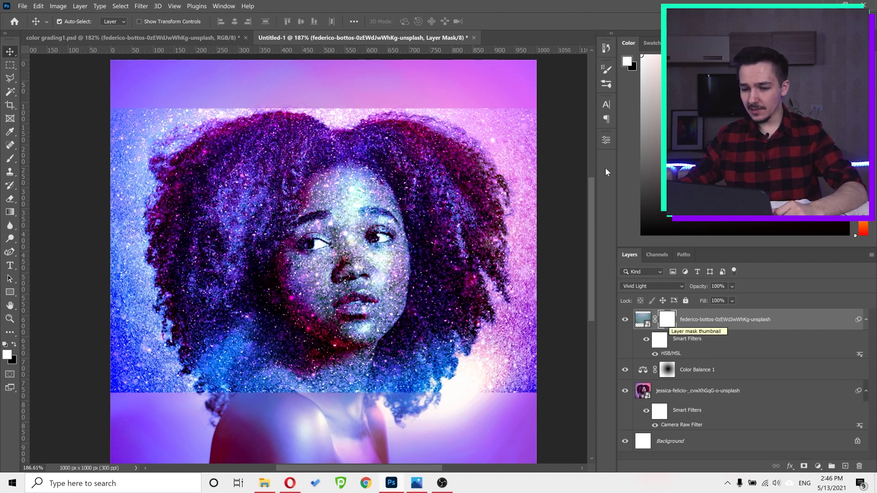
Invert the glitter layer's mask to hide all glitter, and set up a 92 px brush.
{"action": "left_click", "coordinate": [606, 140]}
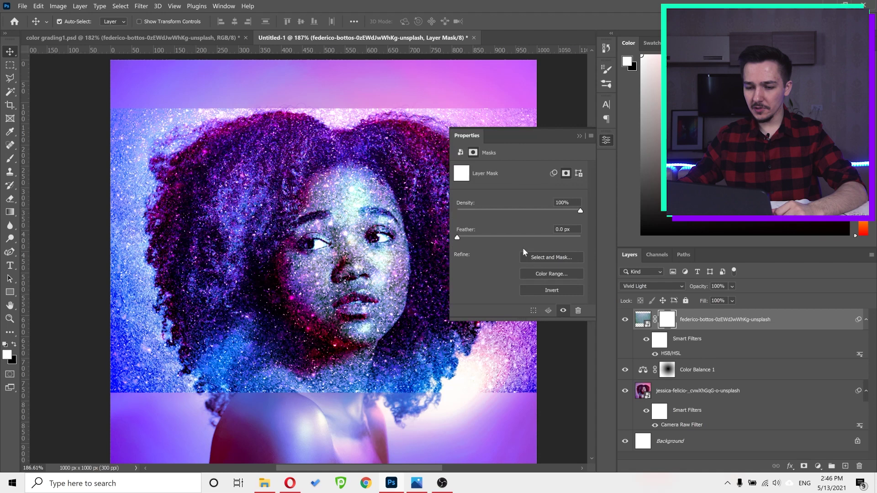
{"action": "left_click", "coordinate": [554, 289]}
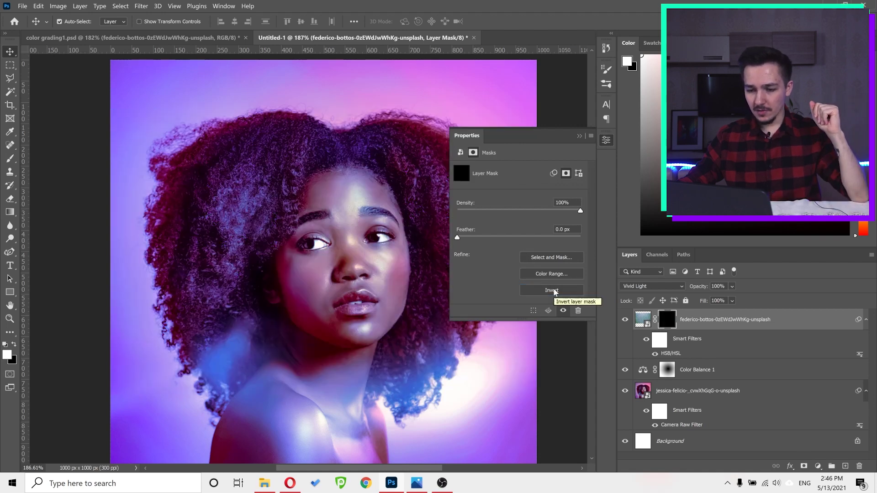
{"action": "left_click", "coordinate": [579, 136]}
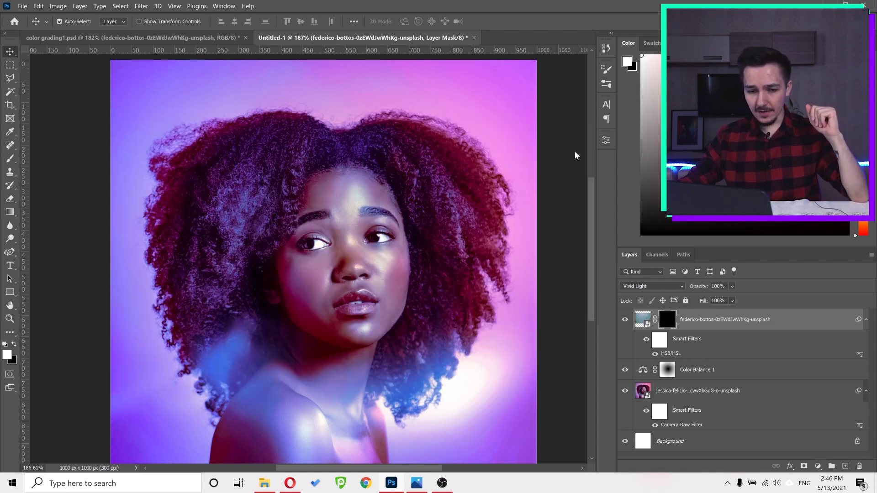
{"action": "left_click", "coordinate": [10, 162]}
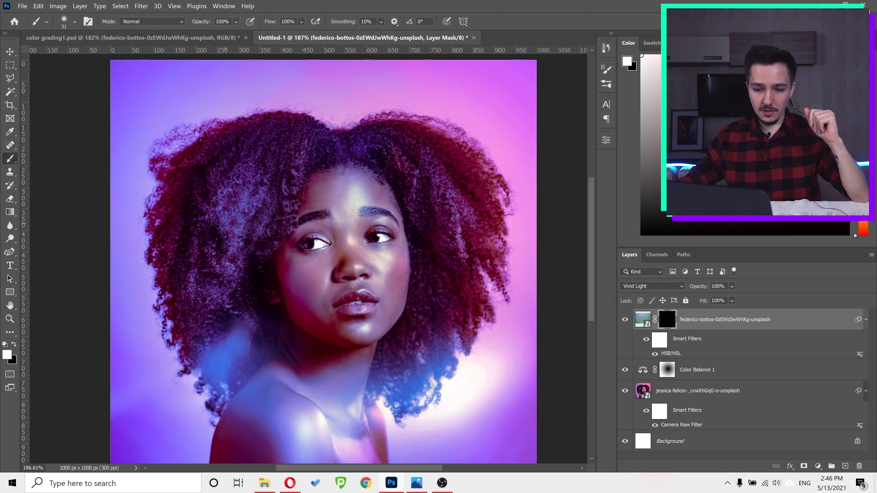
{"action": "right_click", "coordinate": [215, 173]}
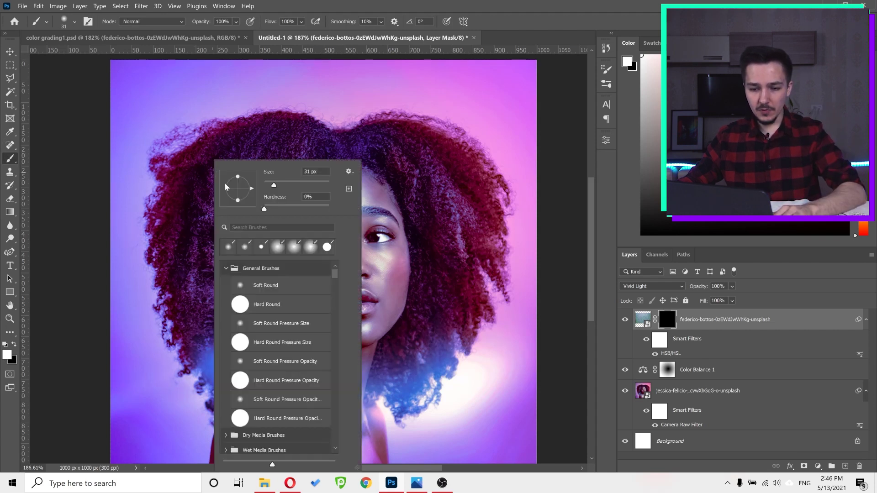
{"action": "left_click_drag", "start_coordinate": [283, 184], "coordinate": [285, 187]}
{"action": "left_click", "coordinate": [60, 78]}
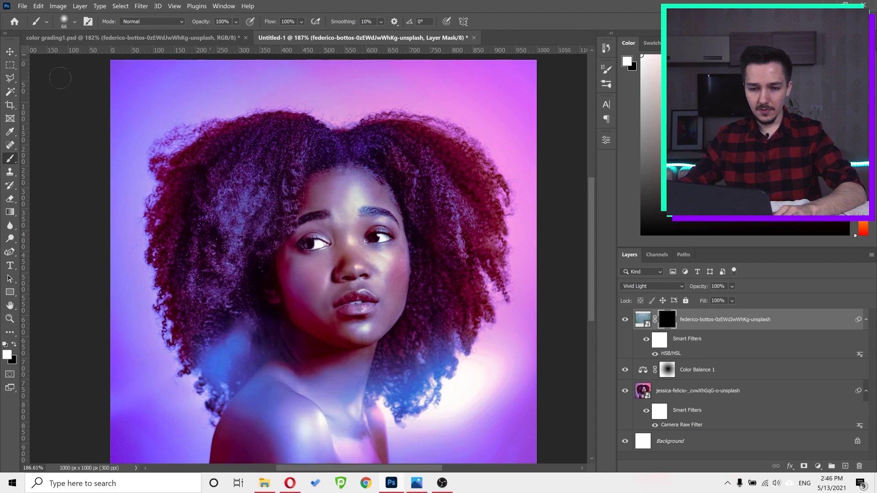
{"action": "left_click", "coordinate": [67, 27]}
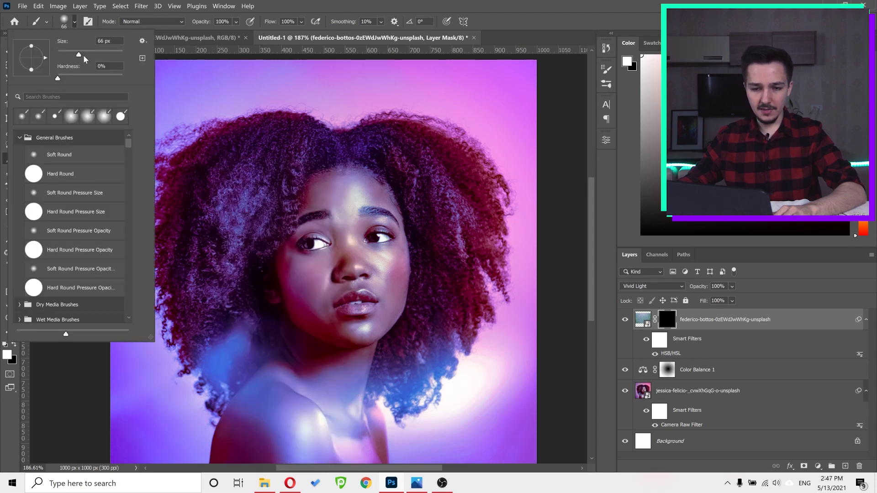
{"action": "left_click_drag", "start_coordinate": [83, 55], "coordinate": [89, 54]}
{"action": "key", "text": "Return"}
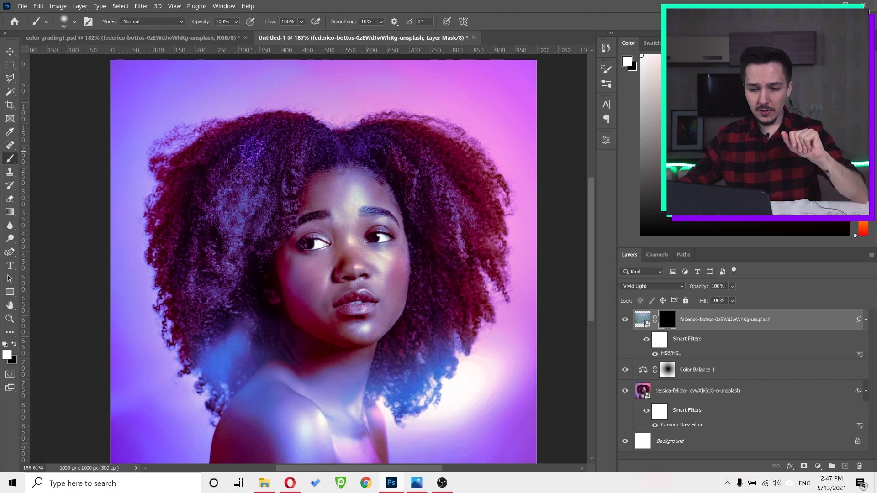
Paint white over the left and right sides of the hair to reveal the glitter there.
{"action": "mouse_move", "coordinate": [246, 155]}
{"action": "left_mouse_down"}
{"action": "mouse_move", "coordinate": [227, 240]}
{"action": "mouse_move", "coordinate": [264, 197]}
{"action": "mouse_move", "coordinate": [283, 141]}
{"action": "left_mouse_up"}
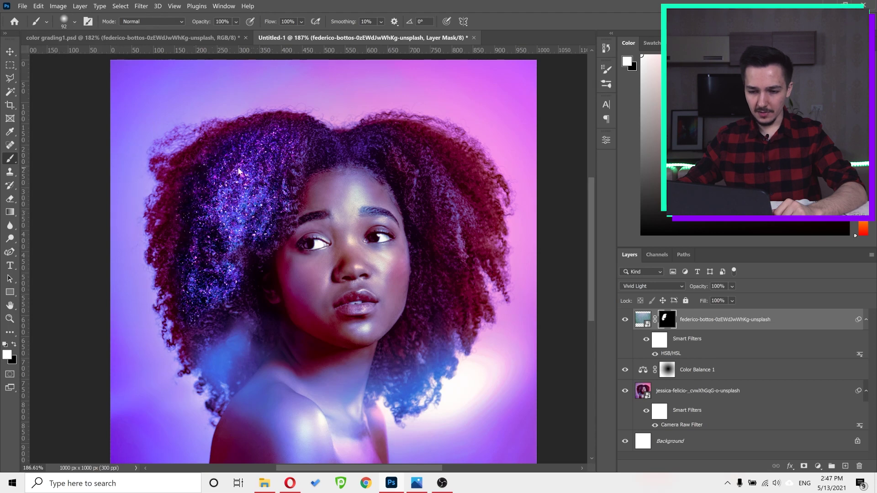
{"action": "left_click_drag", "start_coordinate": [461, 329], "coordinate": [424, 164]}
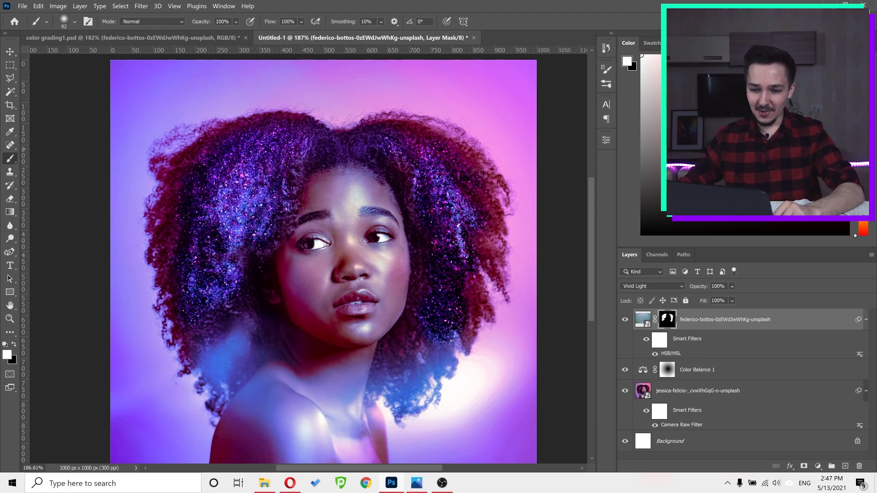
{"action": "key", "text": "x"}
{"action": "scroll", "coordinate": [475, 219], "scroll_direction": "down", "scroll_amount": 1}
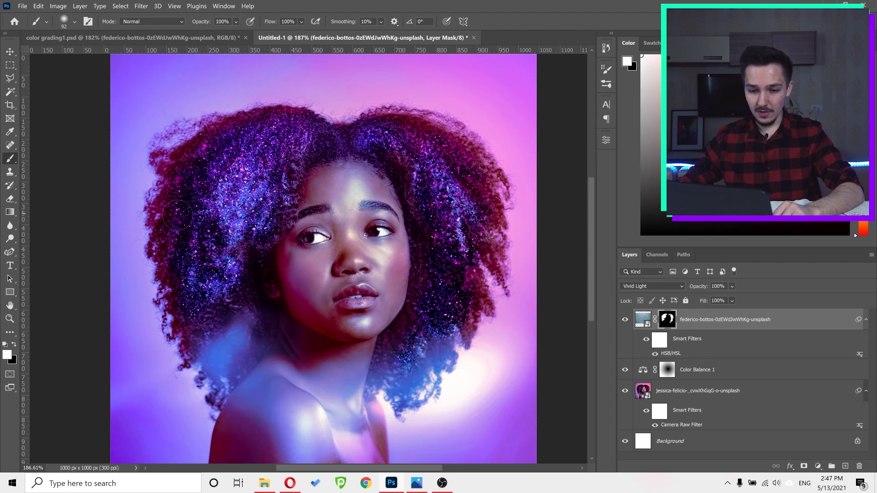
Switch to black, enlarge the brush to 259 px, and paint the glitter off the face and brow.
{"action": "left_click", "coordinate": [15, 346]}
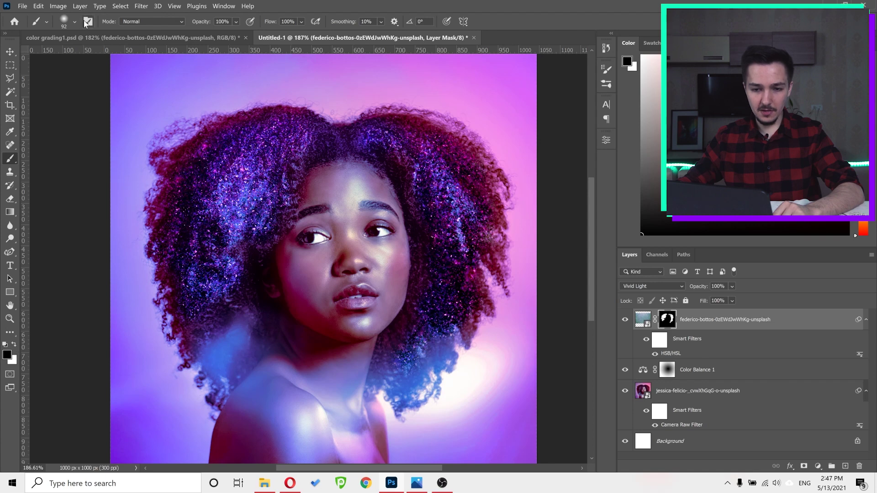
{"action": "right_click", "coordinate": [209, 249]}
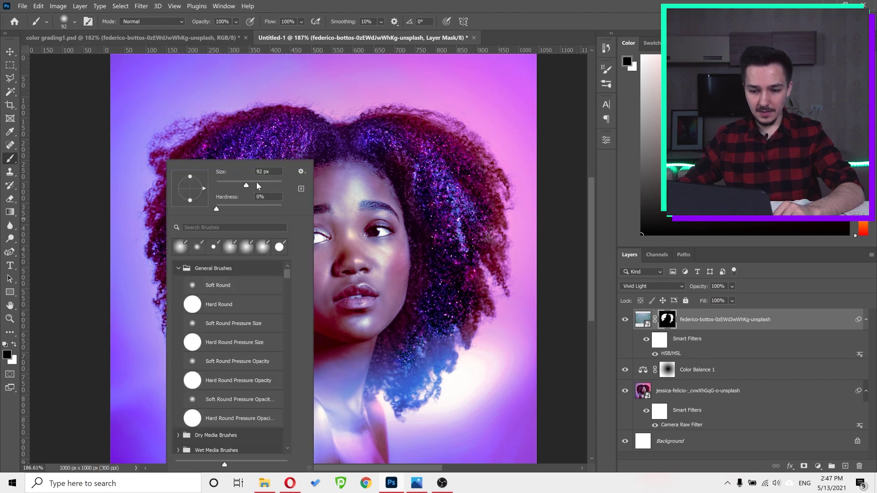
{"action": "left_click_drag", "start_coordinate": [258, 183], "coordinate": [265, 190]}
{"action": "key", "text": "Return"}
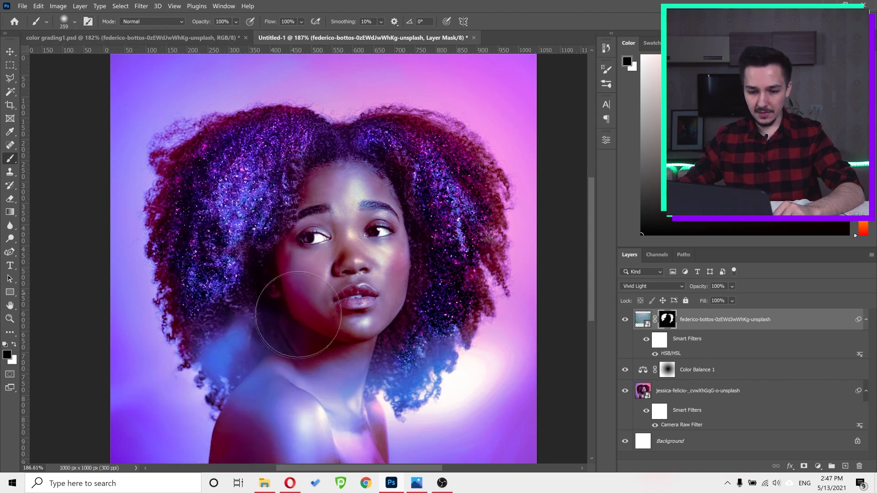
{"action": "mouse_move", "coordinate": [297, 315]}
{"action": "left_mouse_down"}
{"action": "mouse_move", "coordinate": [277, 292]}
{"action": "mouse_move", "coordinate": [307, 225]}
{"action": "left_mouse_up"}
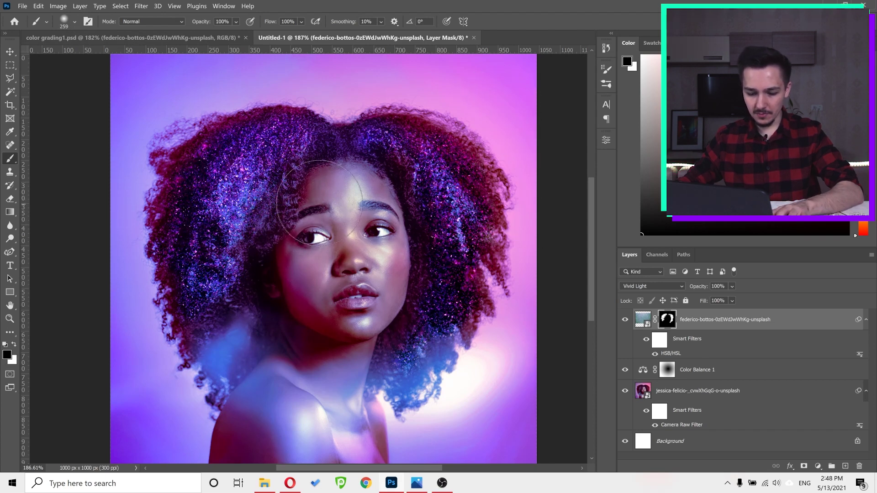
{"action": "scroll", "coordinate": [269, 119], "scroll_direction": "down", "scroll_amount": 2}
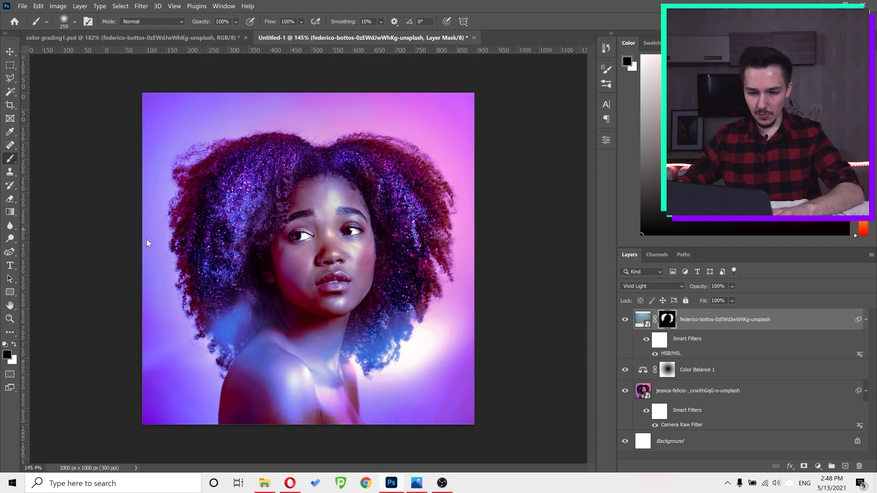
{"action": "left_click_drag", "start_coordinate": [307, 260], "coordinate": [341, 264]}
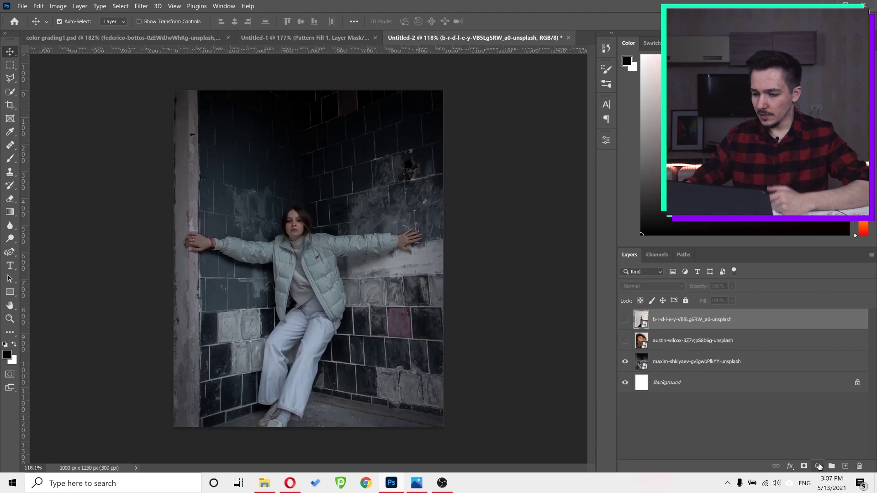
Import 'glitter pattern.pat' from the color grading 1 folder and apply it as a new Pattern Fill 1 layer.
{"action": "left_click", "coordinate": [817, 466]}
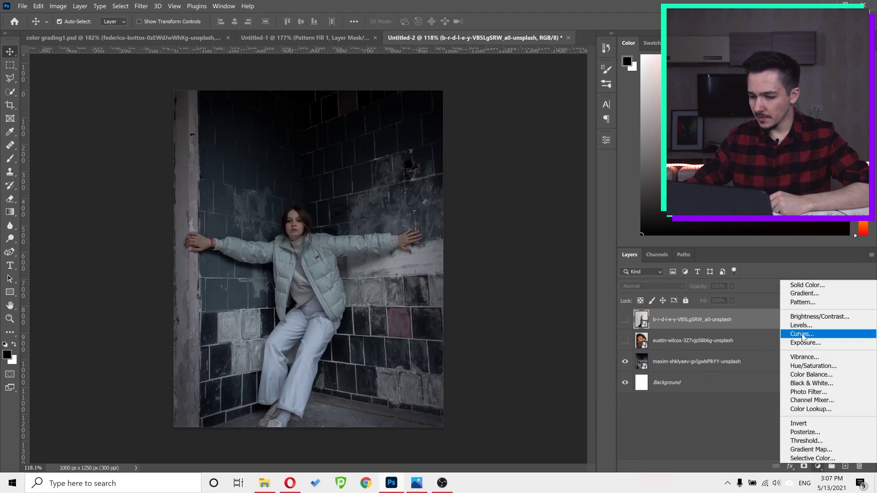
{"action": "left_click", "coordinate": [802, 303]}
{"action": "left_click", "coordinate": [542, 343]}
{"action": "left_click", "coordinate": [581, 370]}
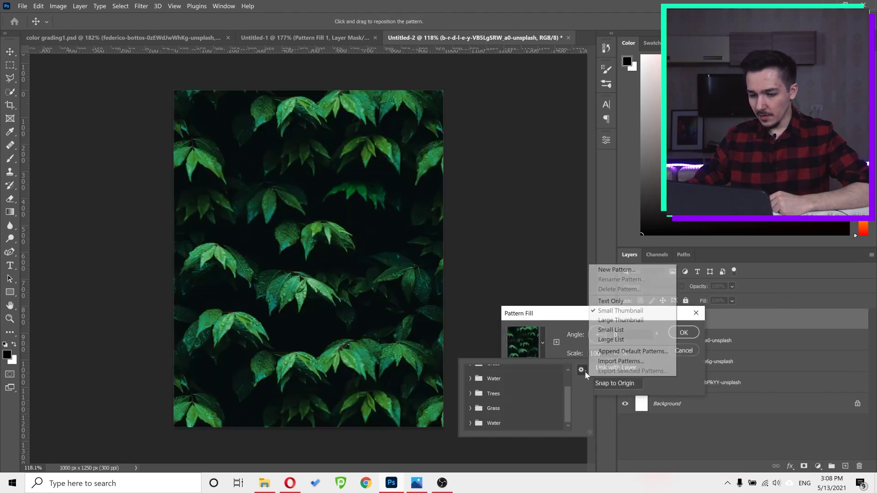
{"action": "left_click", "coordinate": [607, 362]}
{"action": "scroll", "coordinate": [324, 292], "scroll_direction": "up", "scroll_amount": 5}
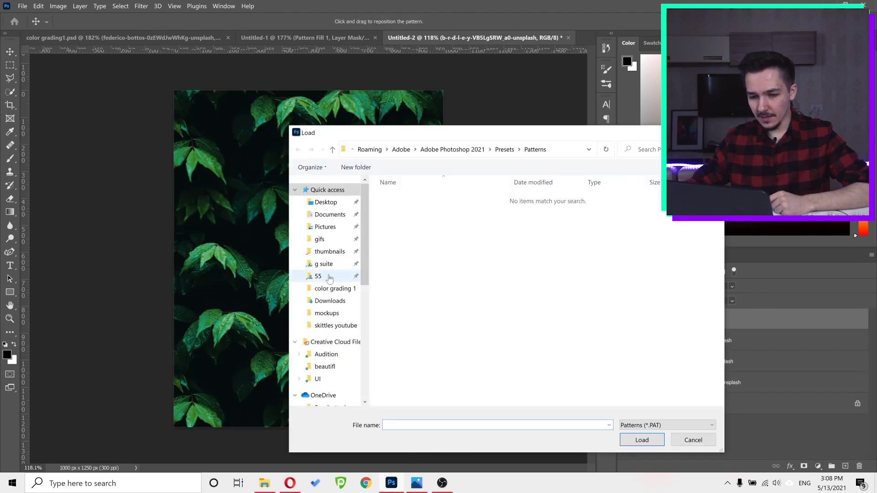
{"action": "left_click", "coordinate": [335, 288]}
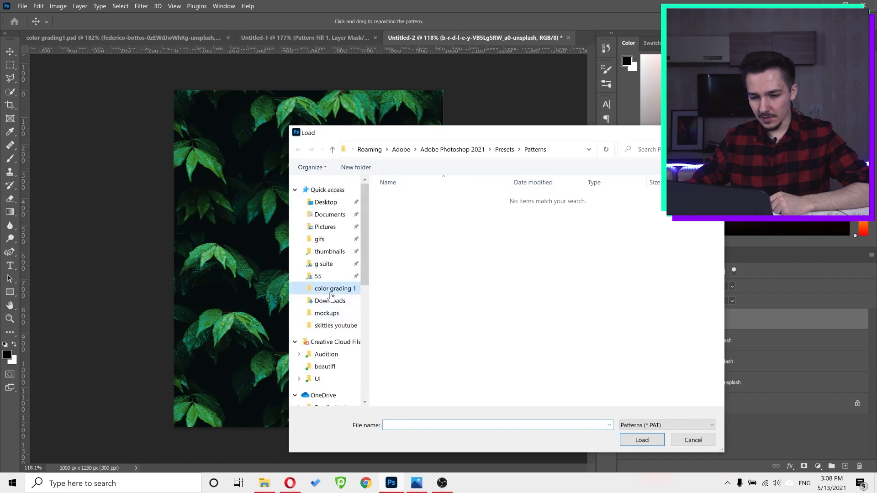
{"action": "double_click", "coordinate": [405, 219]}
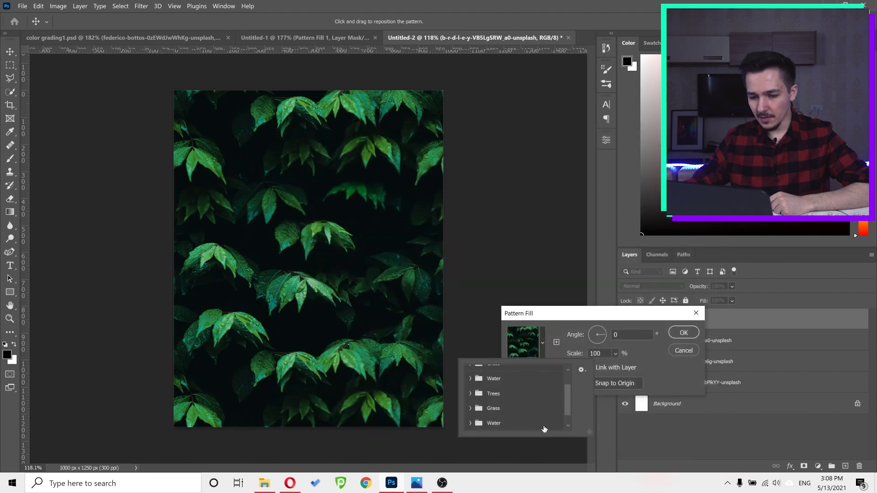
{"action": "left_click", "coordinate": [471, 423]}
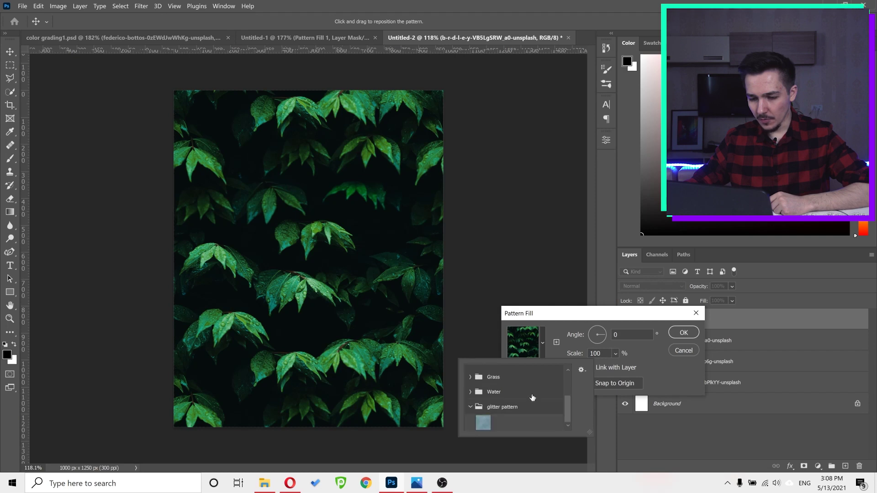
{"action": "left_click", "coordinate": [484, 423]}
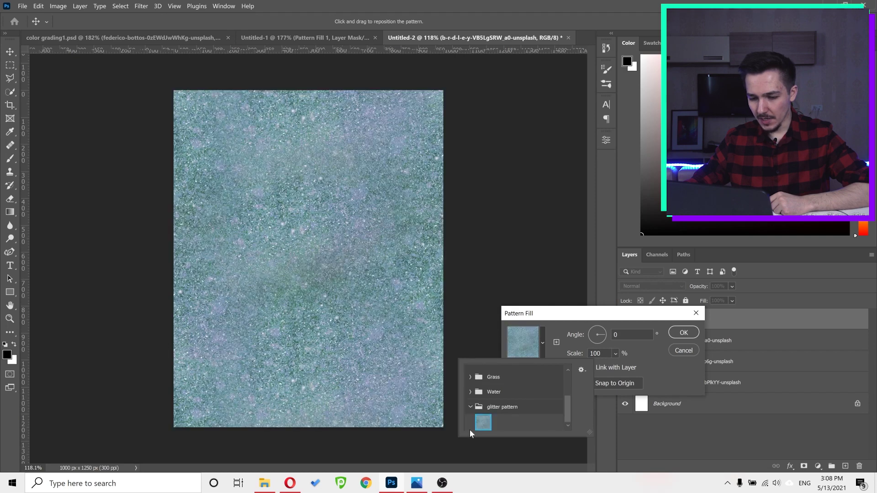
{"action": "left_click", "coordinate": [682, 333]}
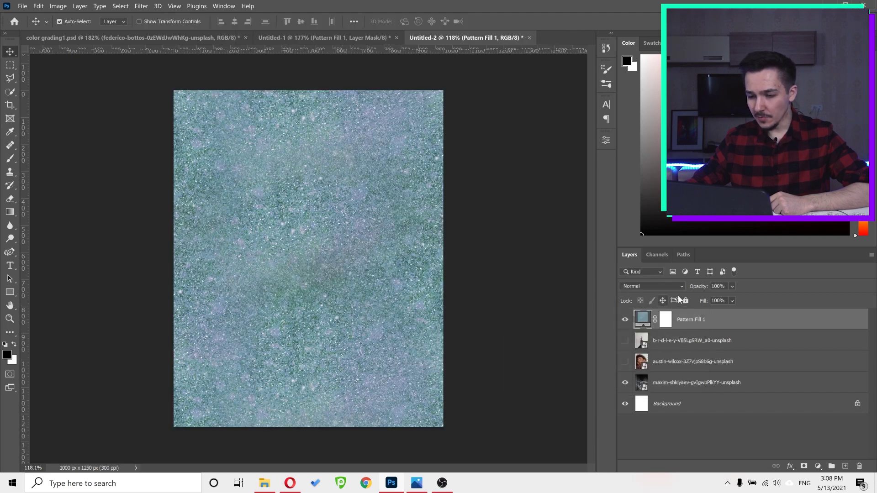
Set Pattern Fill 1 to Vivid Light, move it below austin-wilcox, and invert its mask.
{"action": "left_click", "coordinate": [637, 285]}
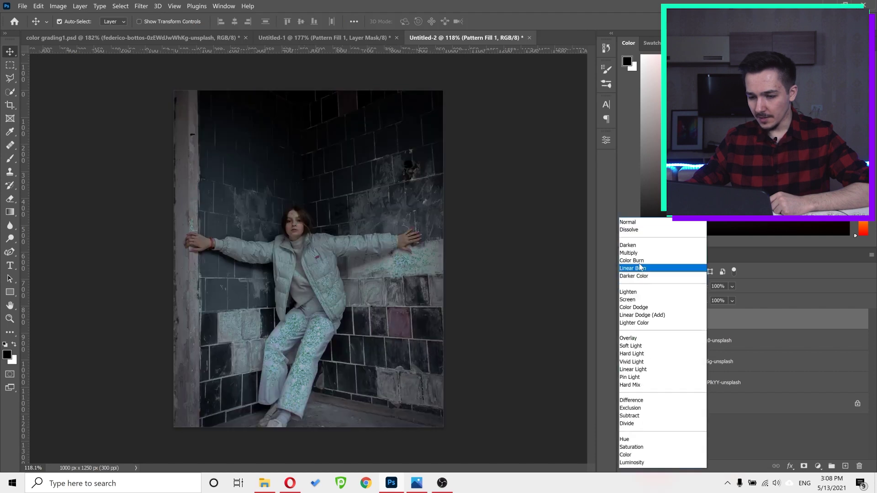
{"action": "left_click", "coordinate": [638, 361]}
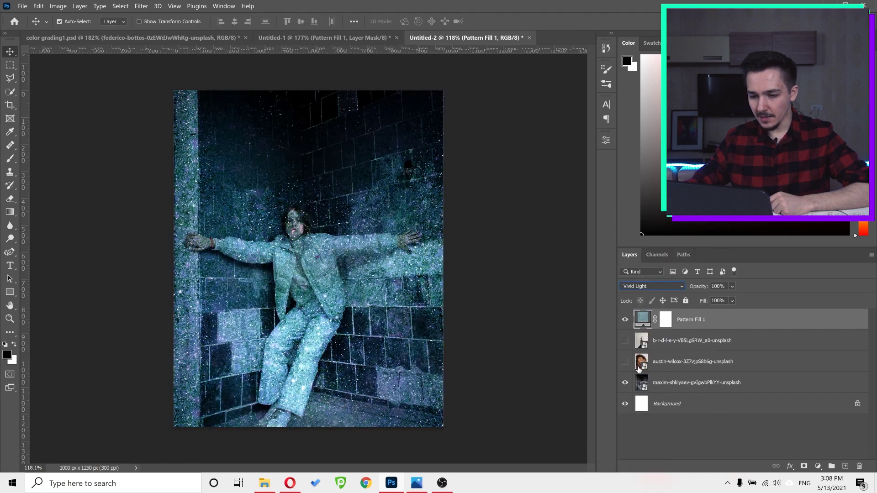
{"action": "left_click_drag", "start_coordinate": [681, 323], "coordinate": [666, 363]}
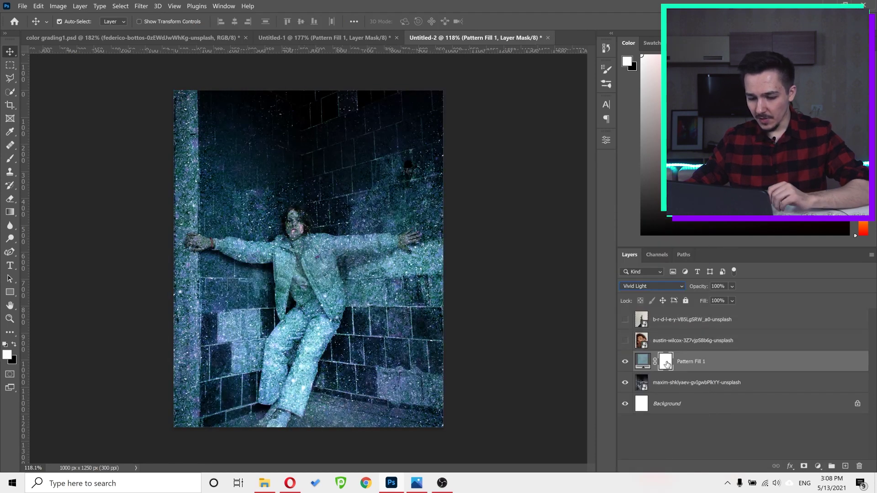
{"action": "left_click", "coordinate": [667, 363]}
{"action": "key", "text": "ctrl+i"}
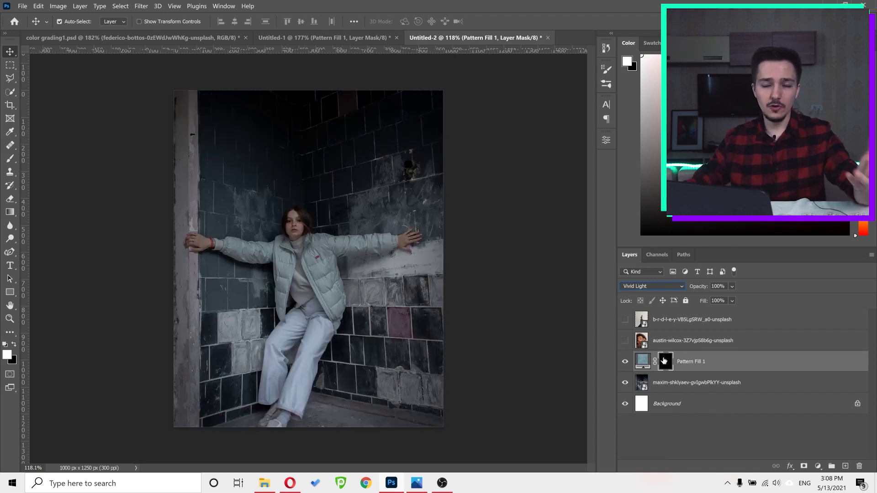
Quick Select the woman's puffer jacket across the chest and both arms.
{"action": "left_click", "coordinate": [671, 382]}
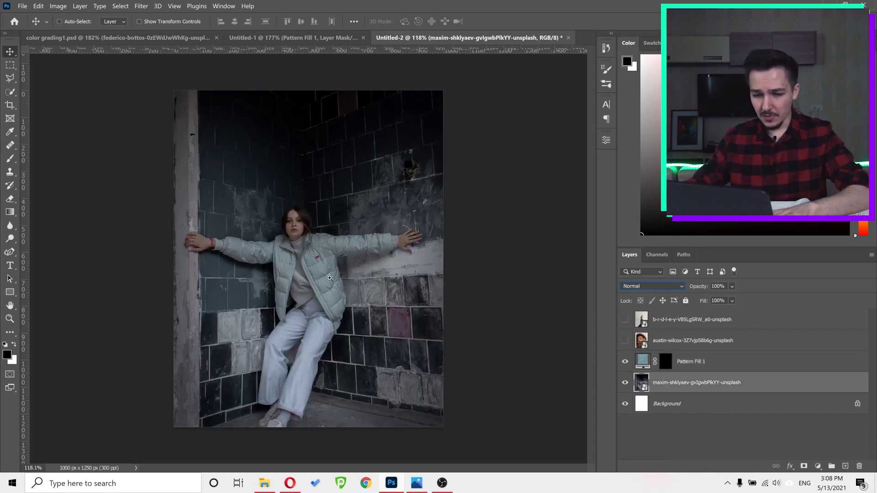
{"action": "left_click_drag", "start_coordinate": [306, 265], "coordinate": [340, 263]}
{"action": "key", "text": "w"}
{"action": "left_click", "coordinate": [325, 272]}
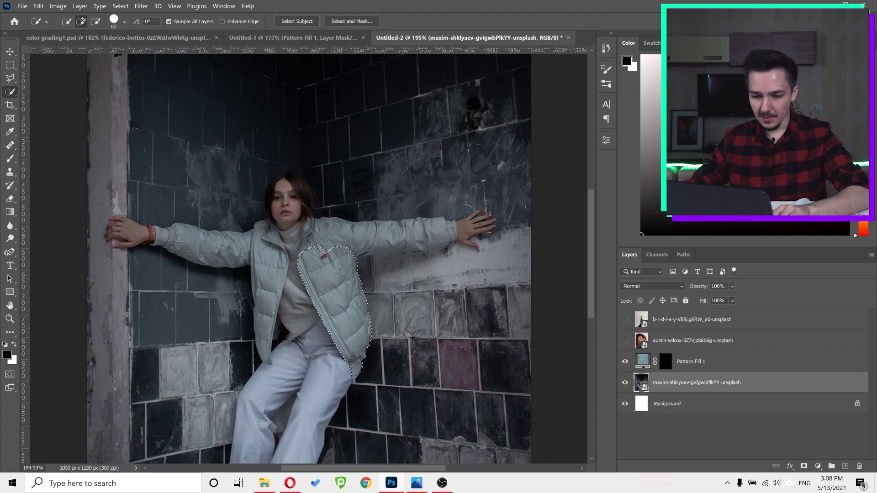
{"action": "left_click", "coordinate": [412, 238]}
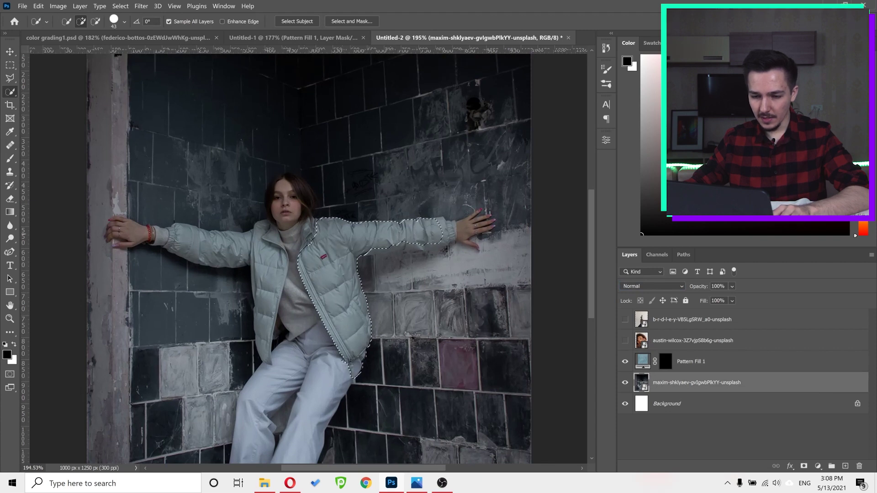
{"action": "left_click_drag", "start_coordinate": [237, 251], "coordinate": [174, 247]}
Paint white on Pattern Fill 1's mask over the jacket selection, then deselect.
{"action": "left_click", "coordinate": [665, 361]}
{"action": "key", "text": "x"}
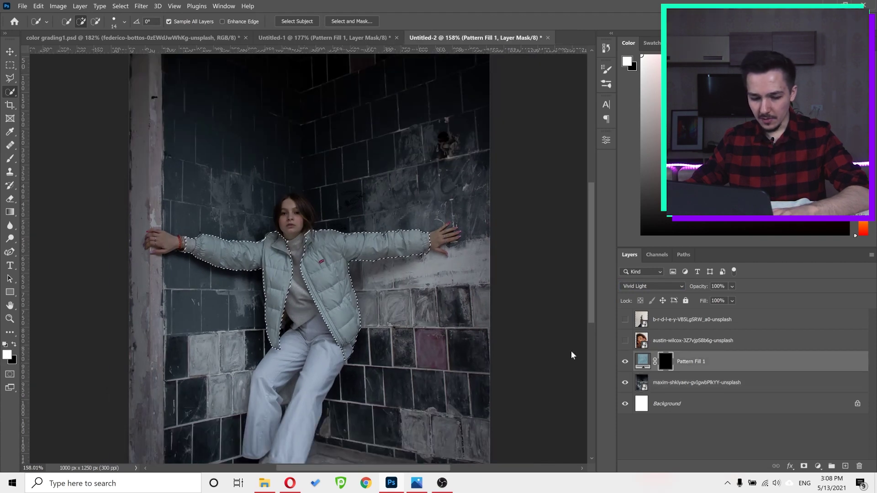
{"action": "key", "text": "b"}
{"action": "left_click_drag", "start_coordinate": [363, 305], "coordinate": [371, 305]}
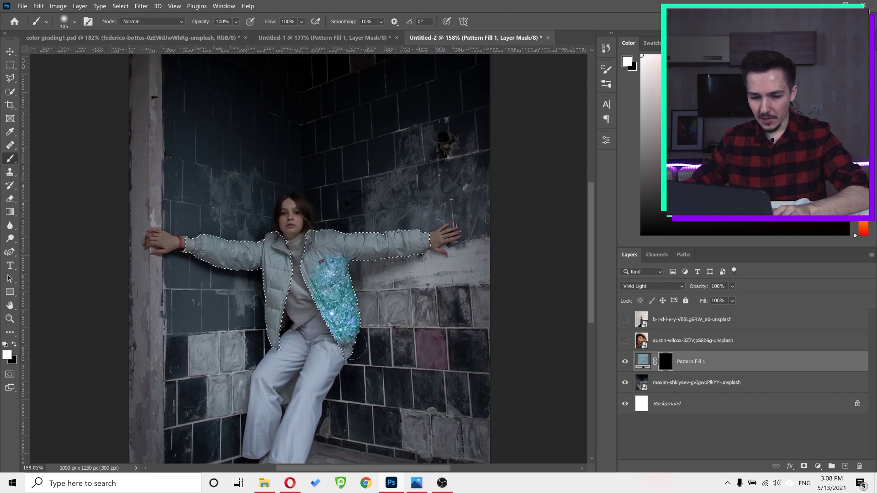
{"action": "mouse_move", "coordinate": [356, 347]}
{"action": "left_mouse_down"}
{"action": "mouse_move", "coordinate": [283, 255]}
{"action": "mouse_move", "coordinate": [192, 251]}
{"action": "left_mouse_up"}
{"action": "key", "text": "ctrl+d"}
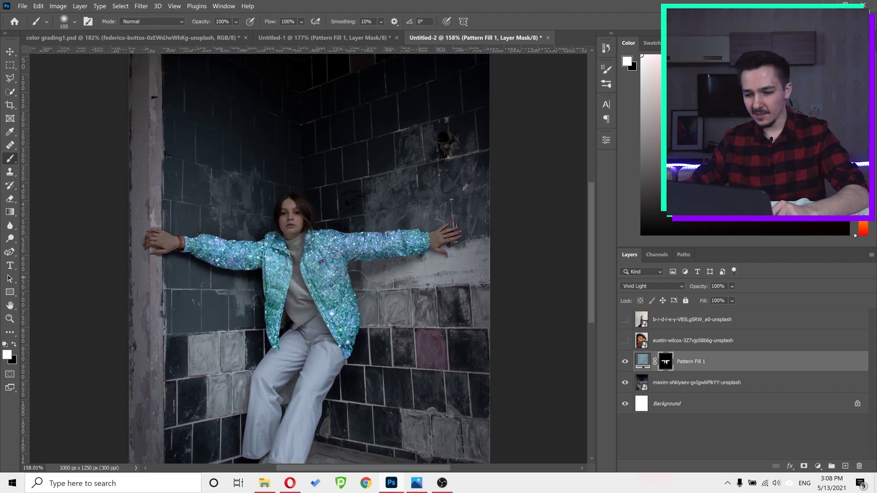
Show the cactus photo layer and add a second glitter Pattern Fill layer set to Vivid Light.
{"action": "left_click", "coordinate": [625, 319]}
{"action": "left_click", "coordinate": [669, 322]}
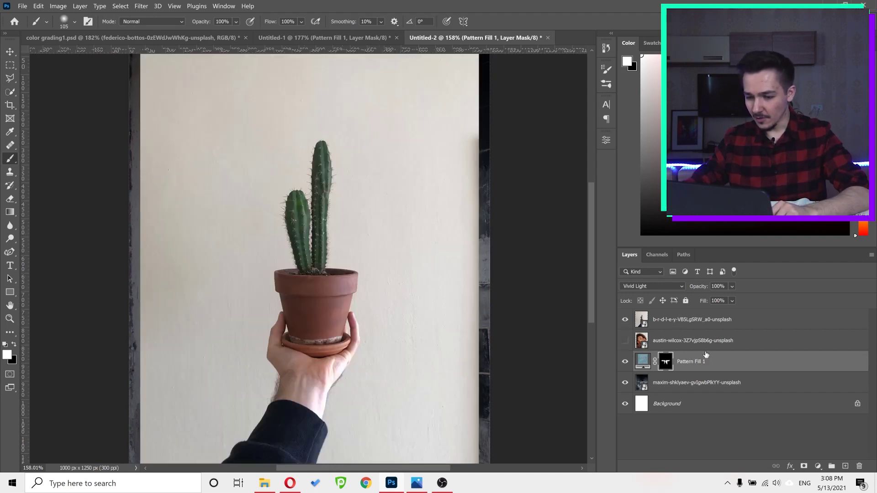
{"action": "left_click", "coordinate": [818, 465]}
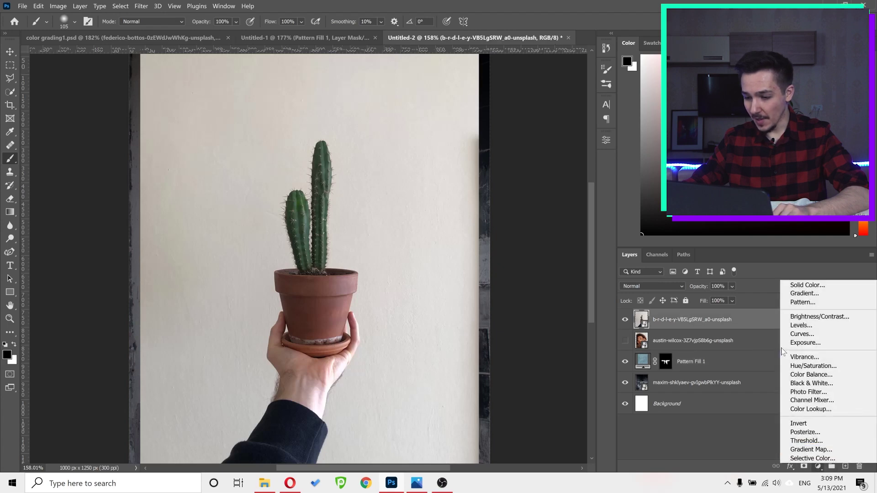
{"action": "left_click", "coordinate": [795, 305]}
{"action": "left_click", "coordinate": [485, 425]}
{"action": "left_click", "coordinate": [683, 333]}
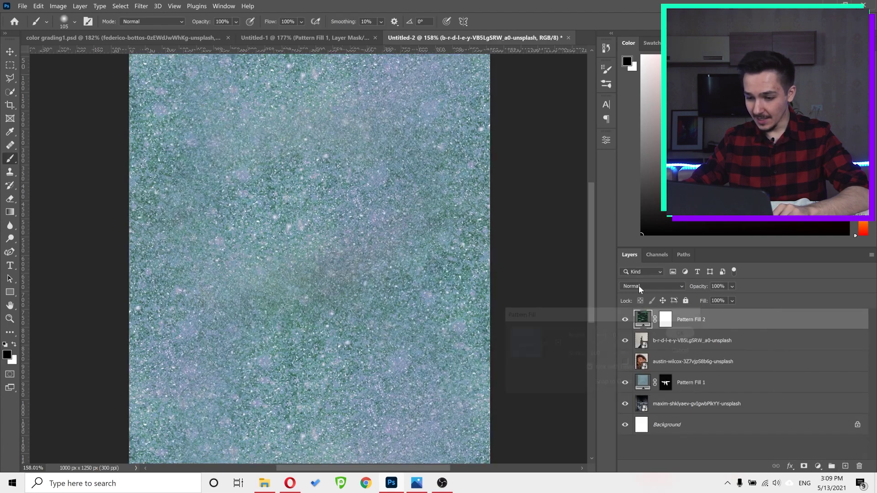
{"action": "left_click", "coordinate": [651, 285]}
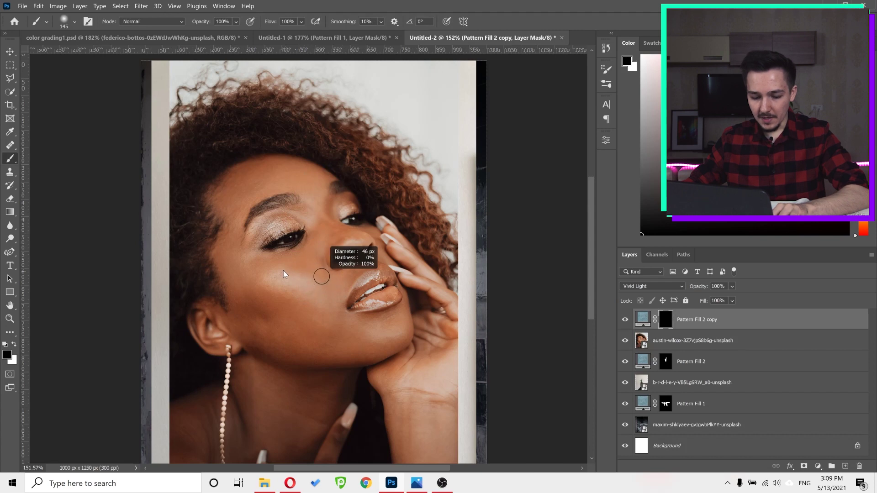
Paint white on the new mask to draw glitter tear streaks from the lower eyelid down the cheek.
{"action": "key", "text": "x"}
{"action": "scroll", "coordinate": [283, 247], "scroll_direction": "up", "scroll_amount": 4}
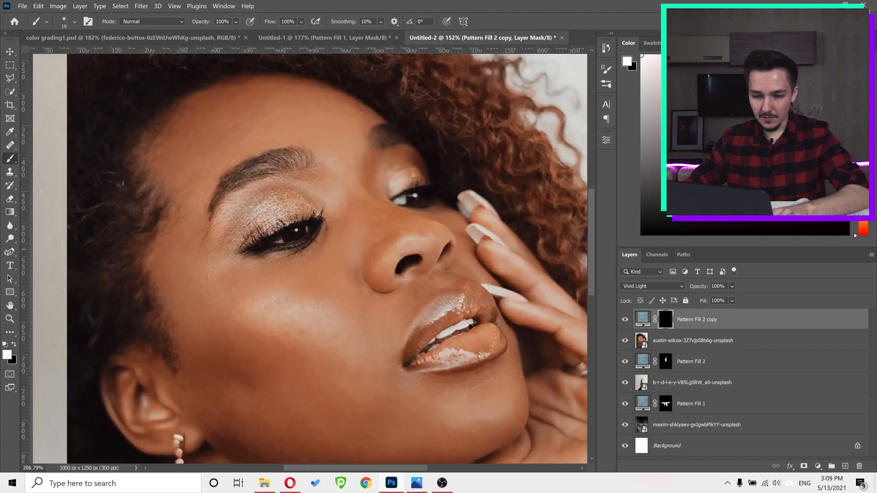
{"action": "scroll", "coordinate": [319, 270], "scroll_direction": "up", "scroll_amount": 3}
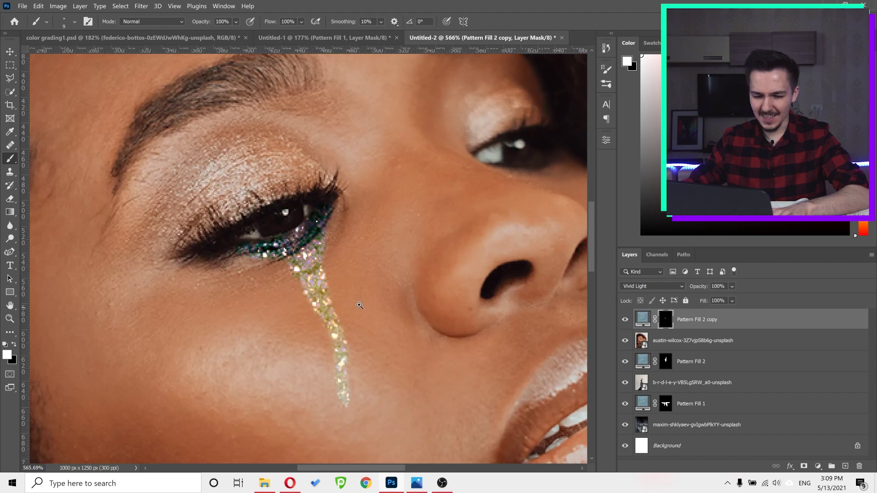
{"action": "scroll", "coordinate": [359, 305], "scroll_direction": "down", "scroll_amount": 1}
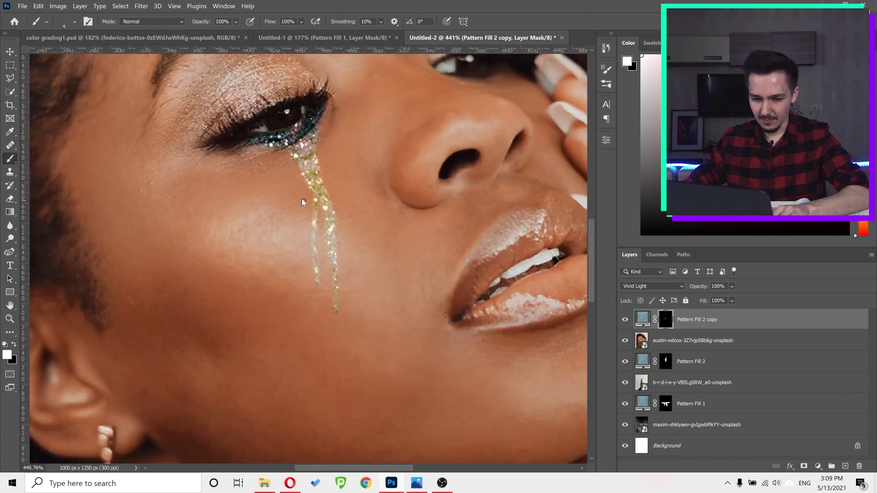
{"action": "scroll", "coordinate": [338, 246], "scroll_direction": "down", "scroll_amount": 5}
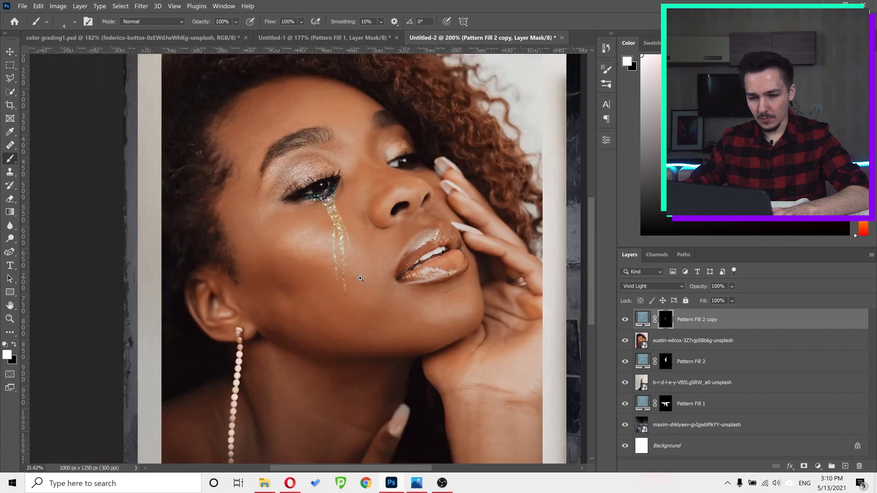
{"action": "scroll", "coordinate": [338, 246], "scroll_direction": "up", "scroll_amount": 6}
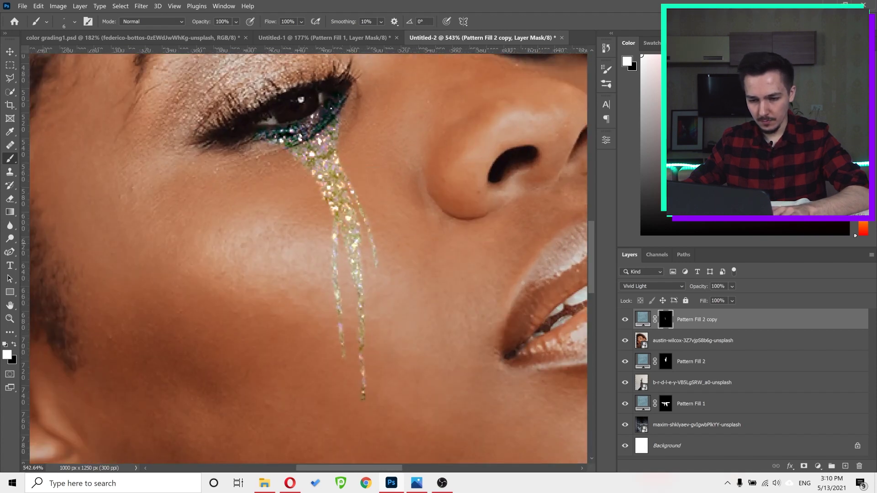
{"action": "scroll", "coordinate": [369, 269], "scroll_direction": "up", "scroll_amount": 1}
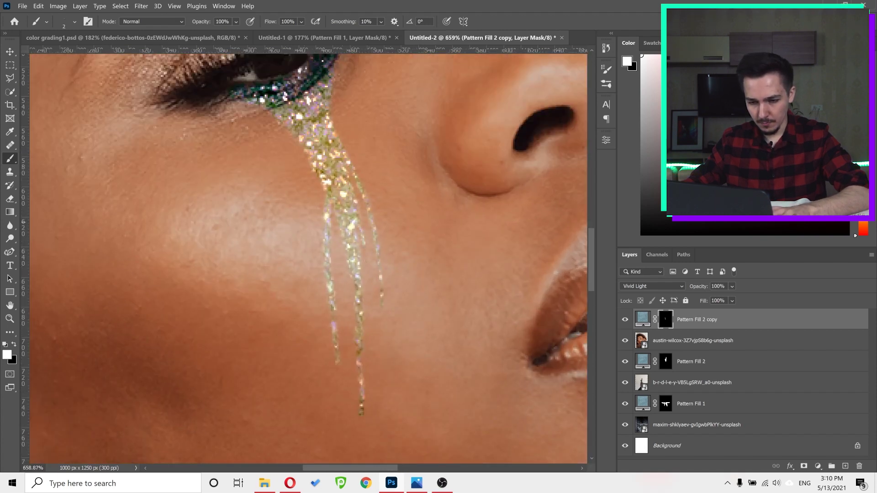
{"action": "left_click_drag", "start_coordinate": [365, 261], "coordinate": [357, 121]}
{"action": "scroll", "coordinate": [352, 274], "scroll_direction": "down", "scroll_amount": 4}
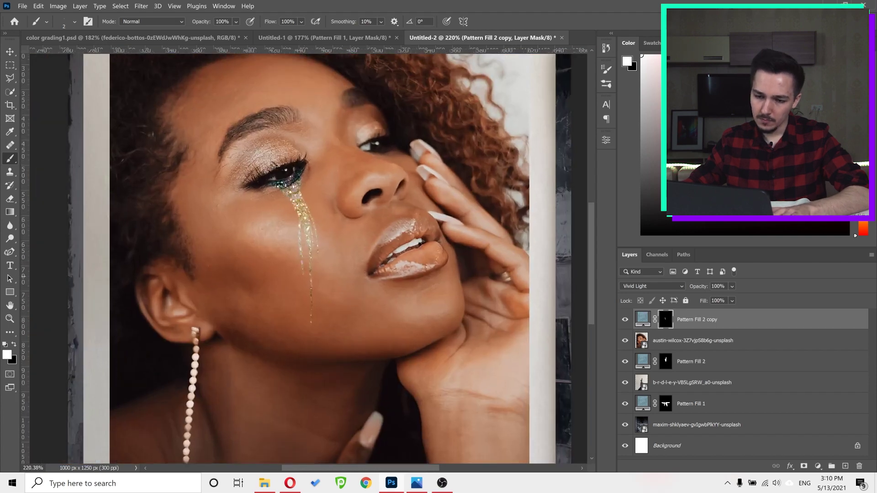
Scroll the view toward the woman's lower lip.
{"action": "scroll", "coordinate": [346, 300], "scroll_direction": "up", "scroll_amount": 4}
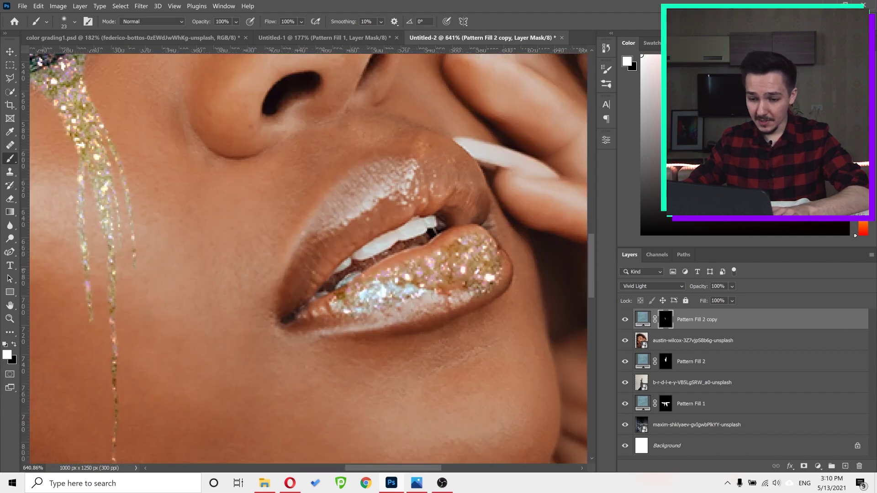